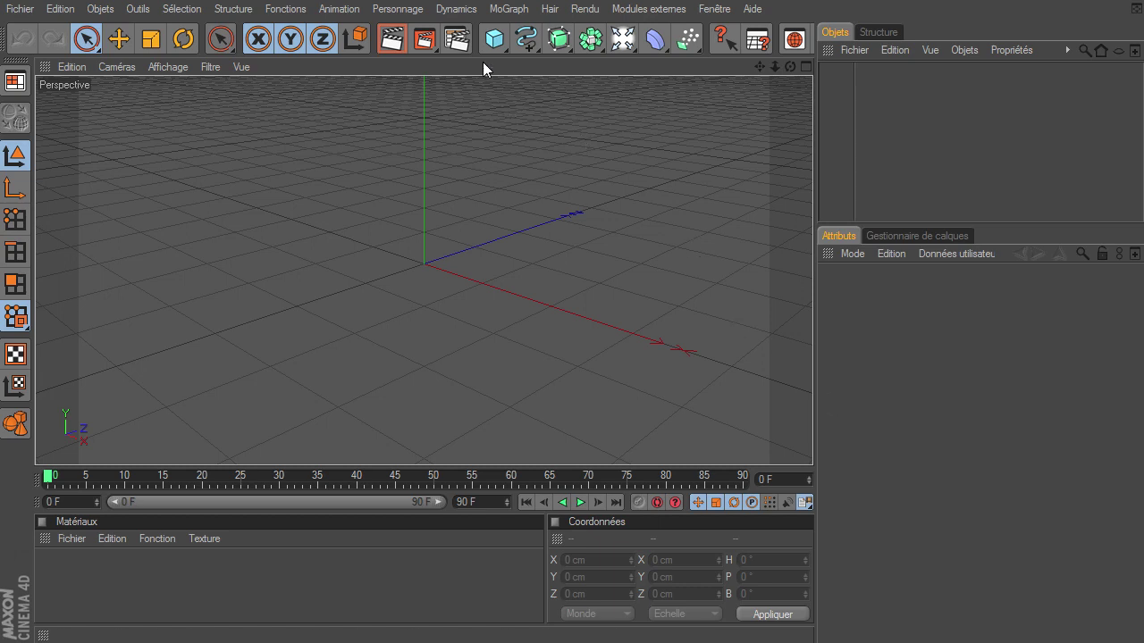
Step: Add a Plan primitive and scale it into a large floor
left_click_drag(489, 47, 643, 93)
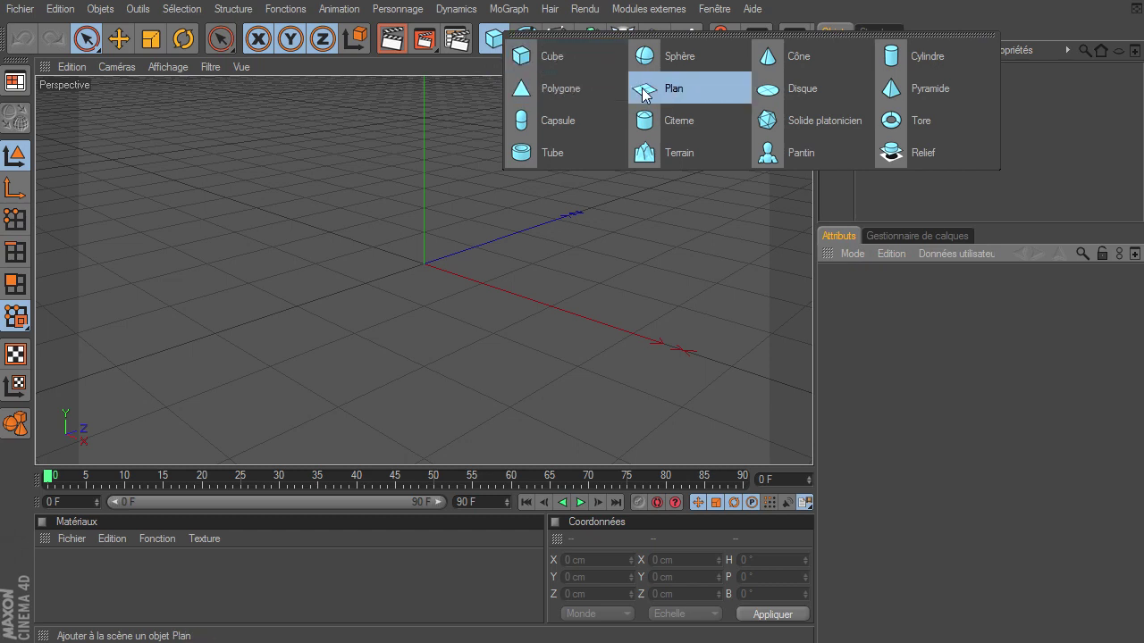
left_click(644, 93)
mouse_move(523, 237)
left_mouse_down()
mouse_move(852, 436)
mouse_move(813, 442)
left_mouse_up()
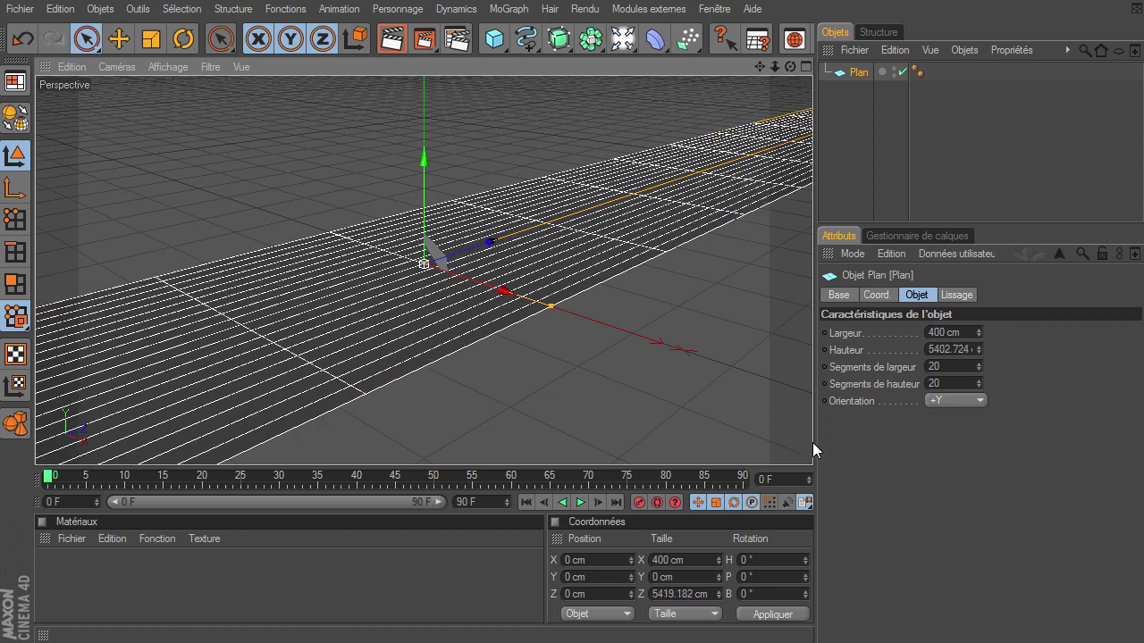
mouse_move(551, 306)
left_mouse_down()
mouse_move(813, 443)
mouse_move(554, 310)
left_mouse_up()
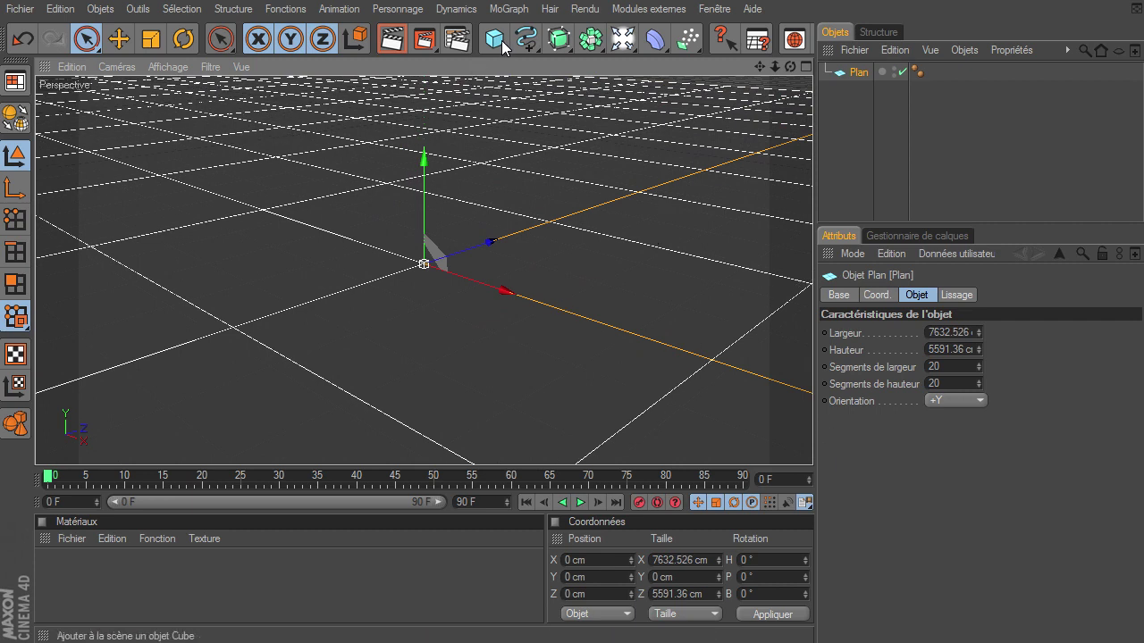
Step: Add a 100 cm radius Sphère and raise it to Position Y 100 cm to rest on the floor
mouse_move(503, 46)
left_mouse_down()
mouse_move(666, 51)
mouse_move(715, 32)
left_mouse_up()
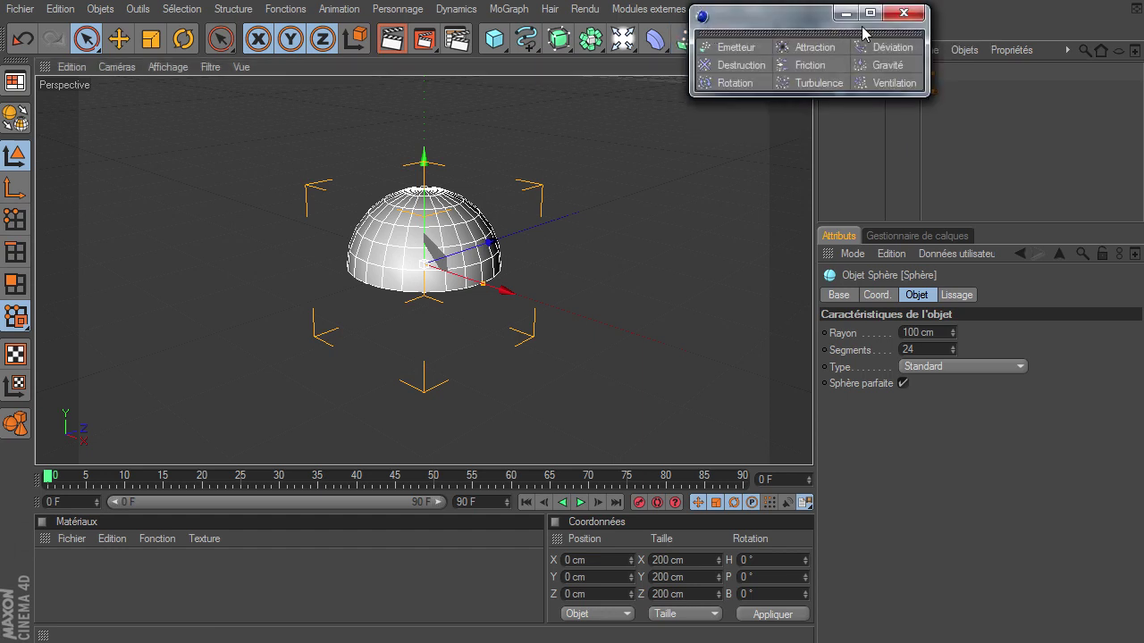
left_click(911, 13)
middle_click_drag(704, 52, 478, 67)
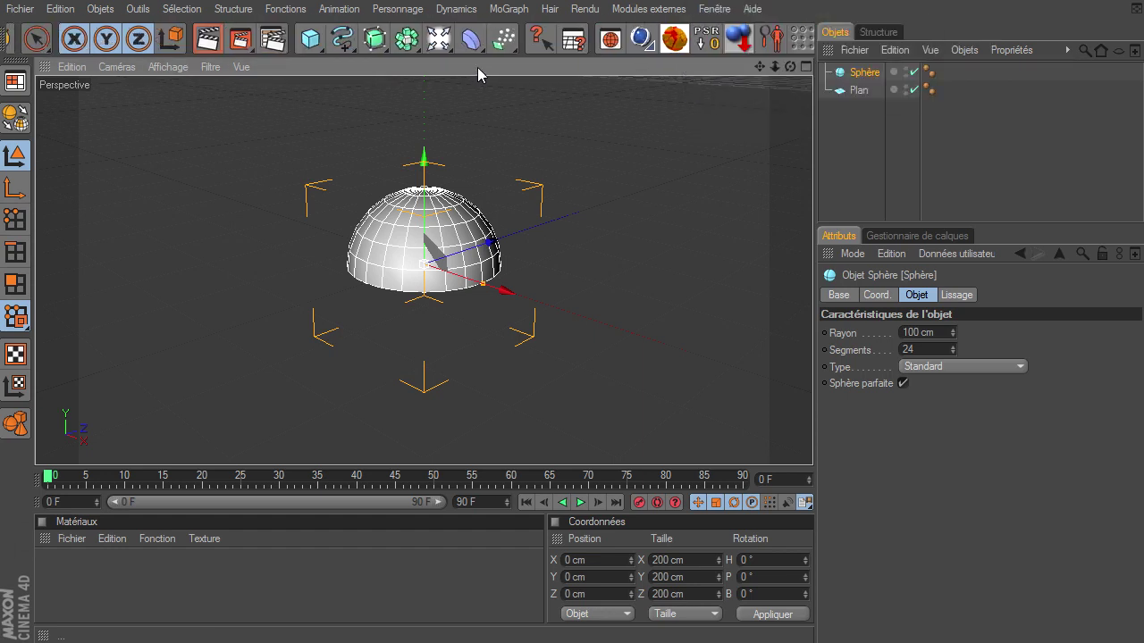
left_click(735, 41)
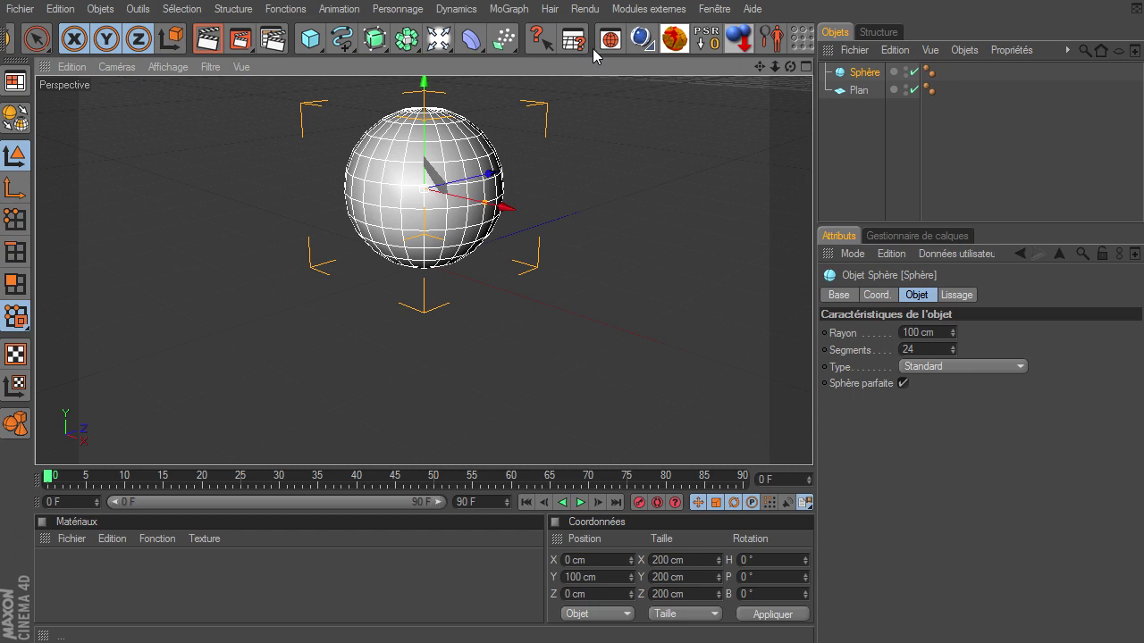
middle_click_drag(593, 48, 776, 49)
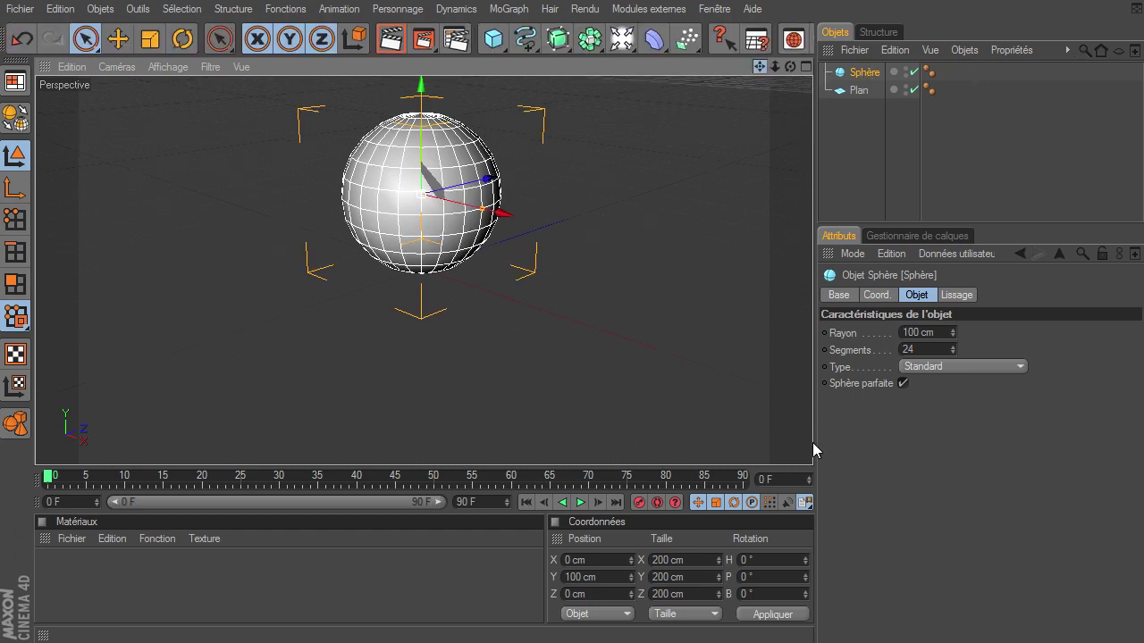
left_click_drag(760, 66, 769, 70)
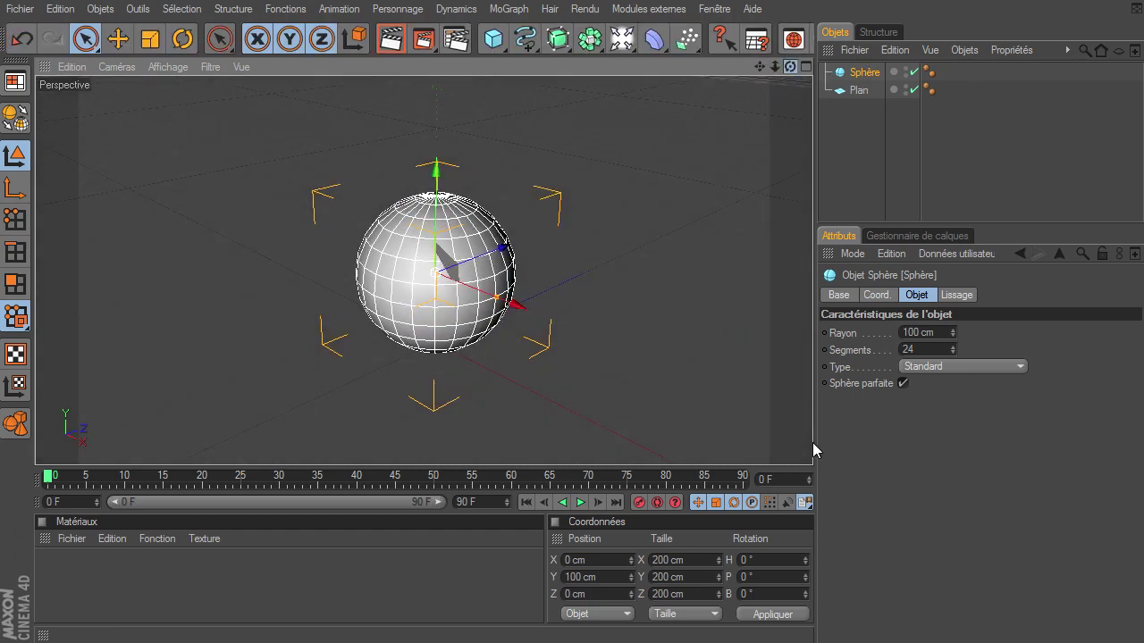
left_click_drag(766, 67, 813, 452)
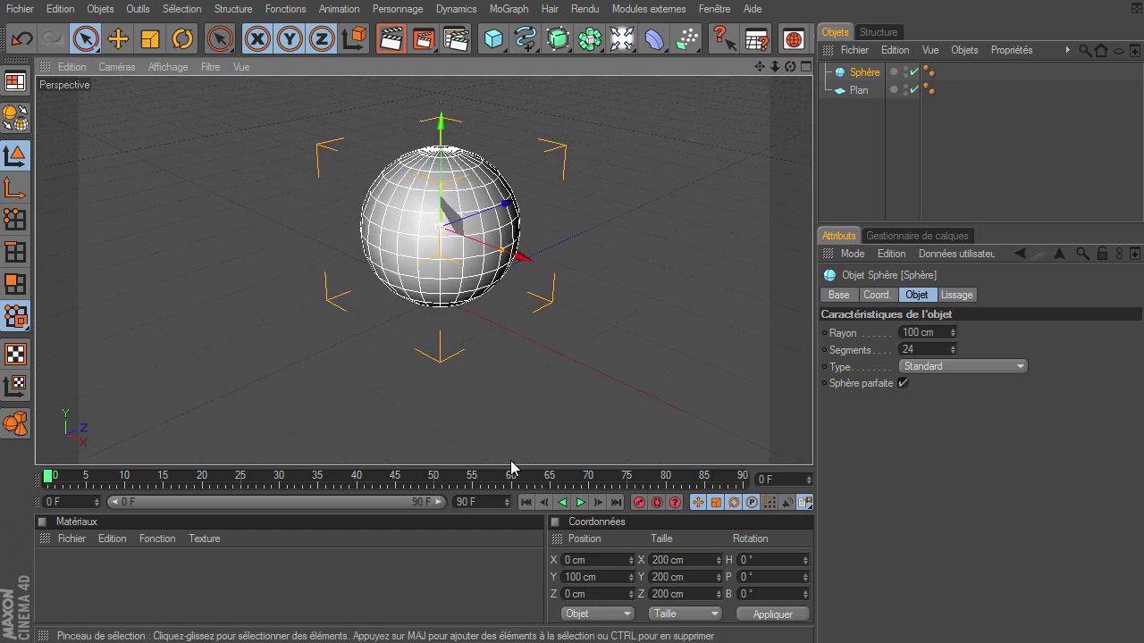
Step: Create a material 'Mat' with Spécularité off and near-white colour 249, 249, 249
double_click(386, 572)
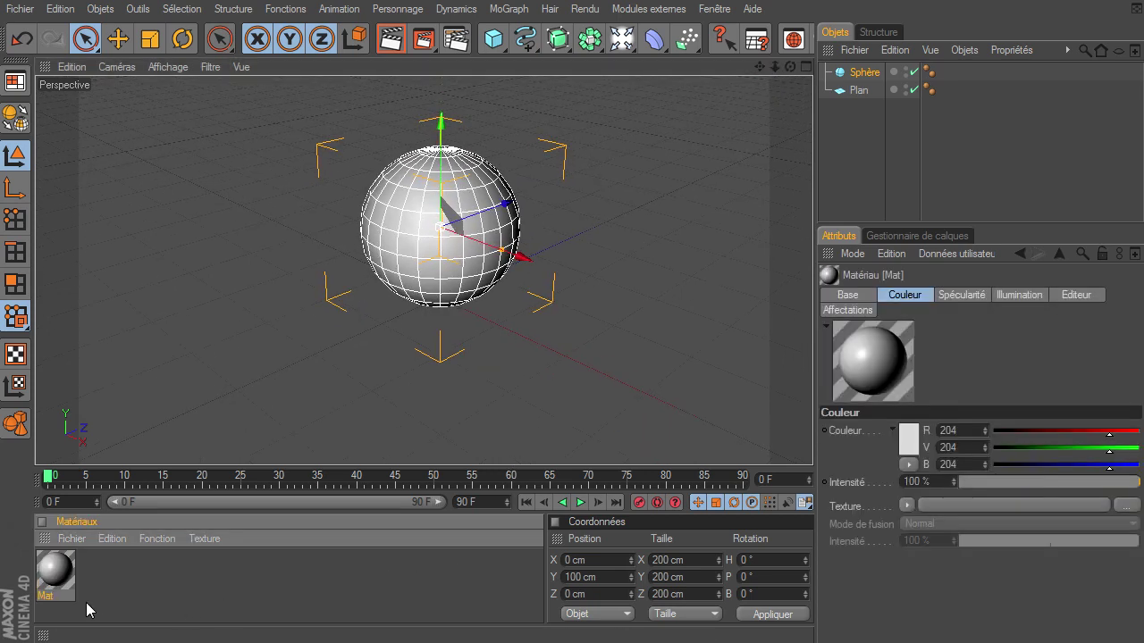
double_click(55, 574)
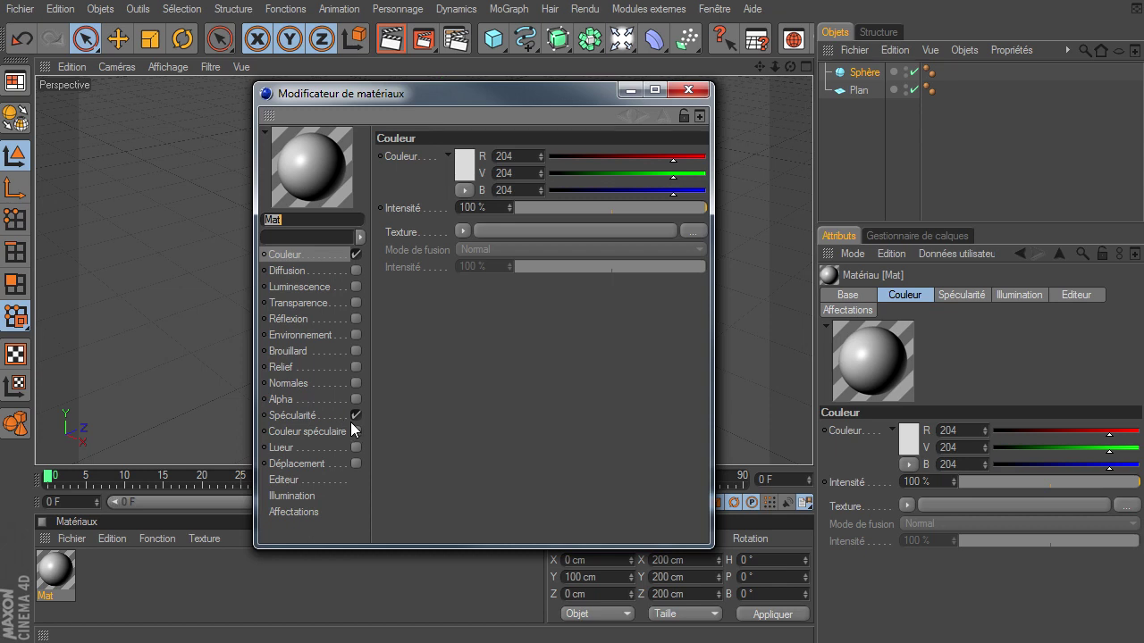
left_click(355, 416)
left_click(470, 170)
left_click_drag(386, 148, 367, 125)
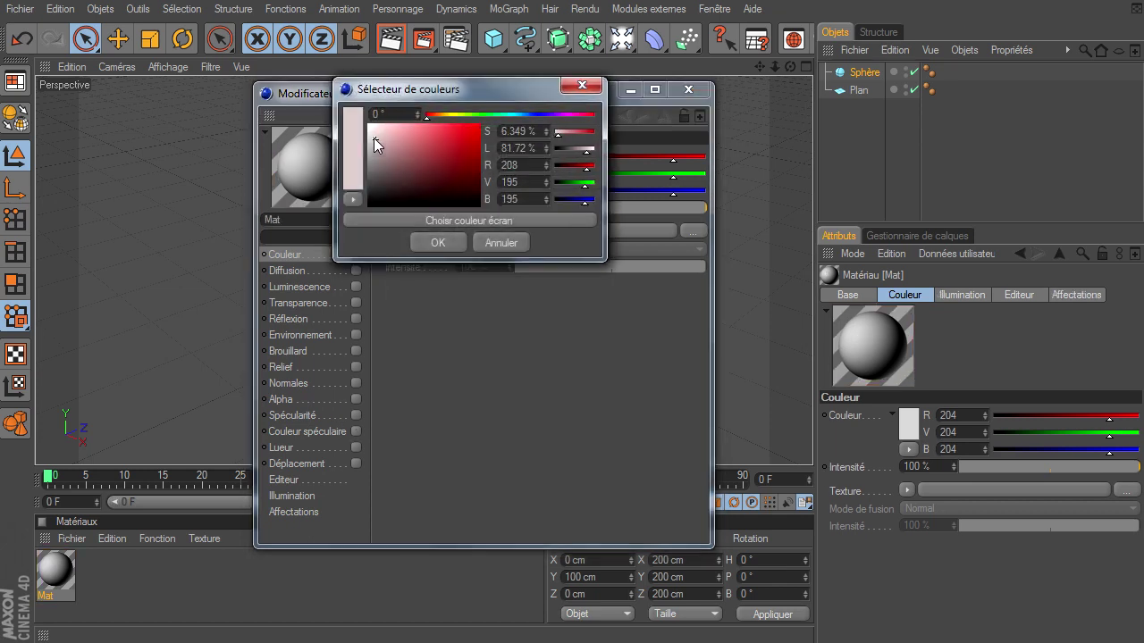
left_click(436, 243)
left_click(690, 91)
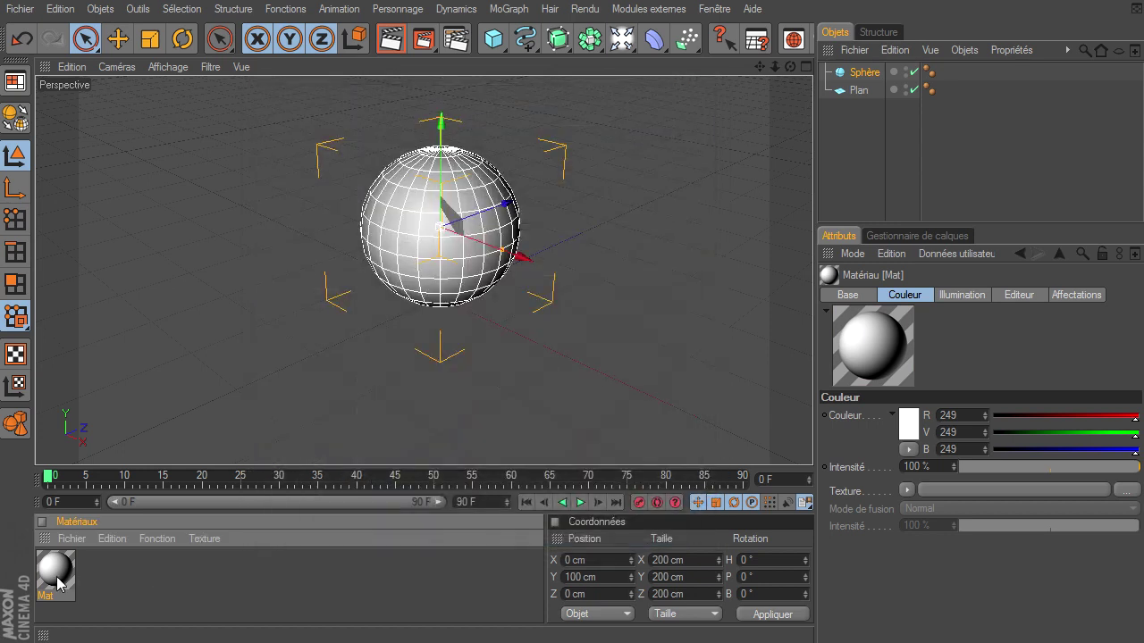
Step: Apply Mat to both the Plan and the Sphère and preview the render
left_click_drag(57, 583, 867, 74)
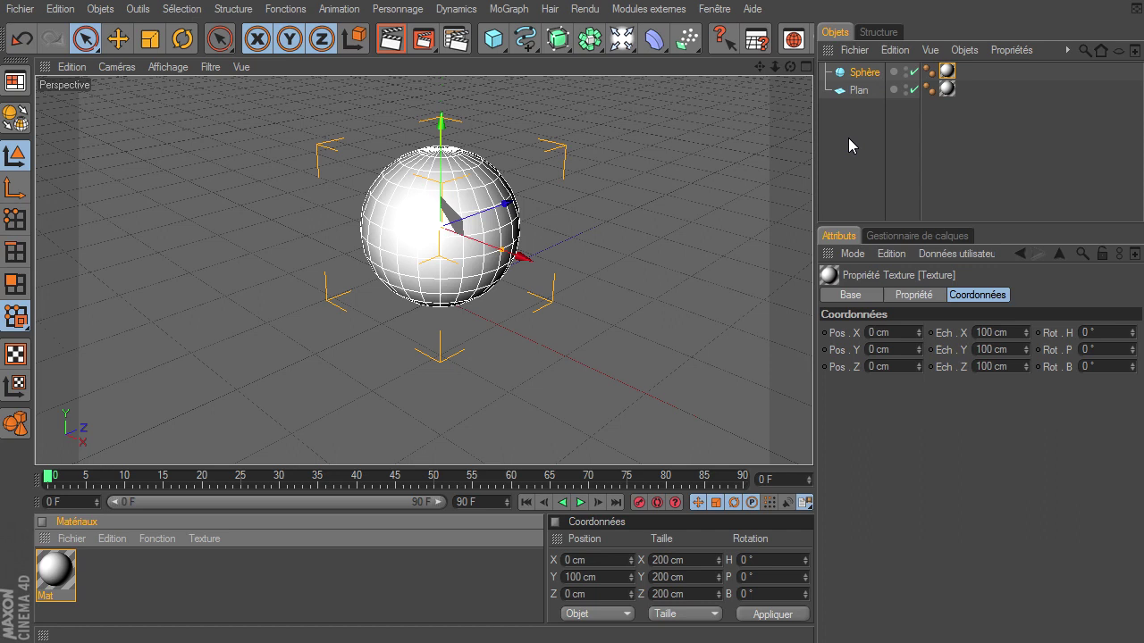
left_click(848, 138)
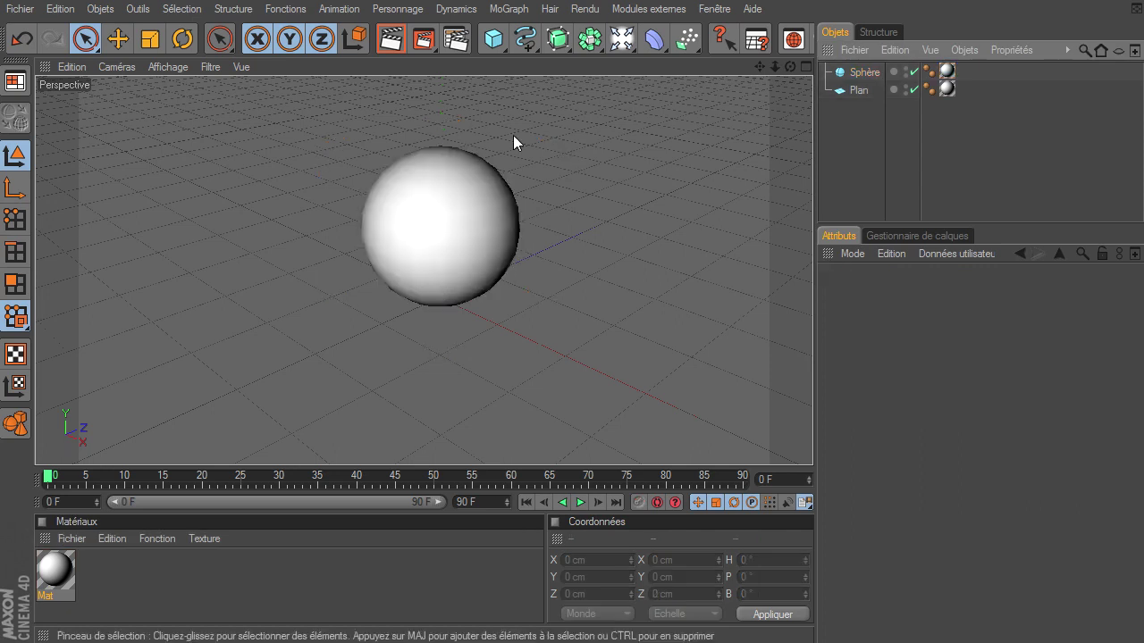
left_click(396, 43)
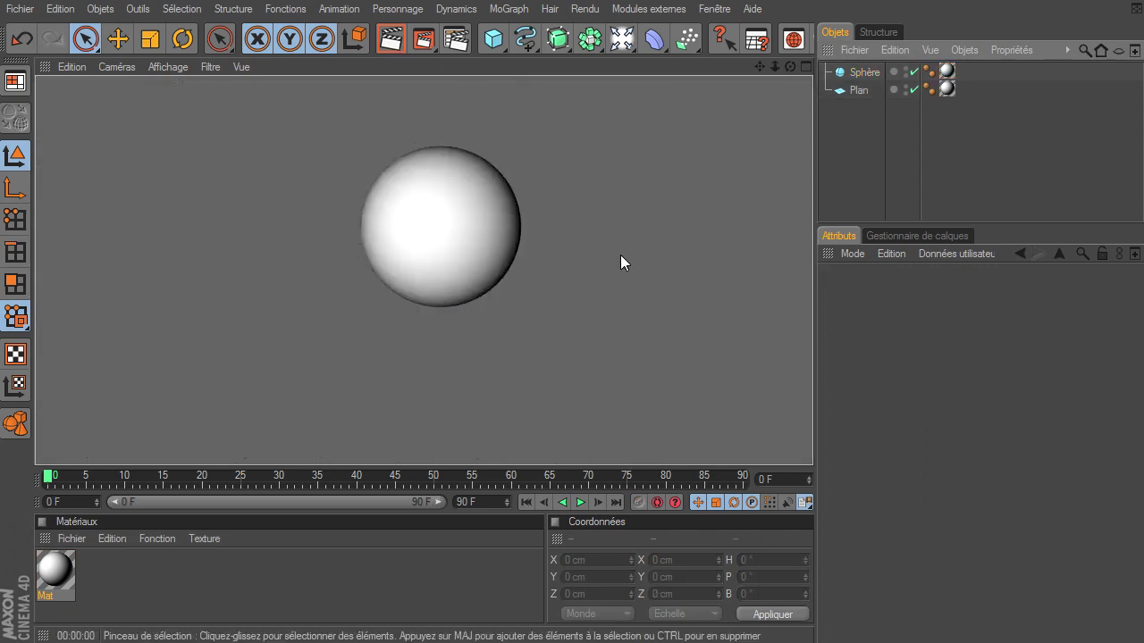
left_click(851, 194)
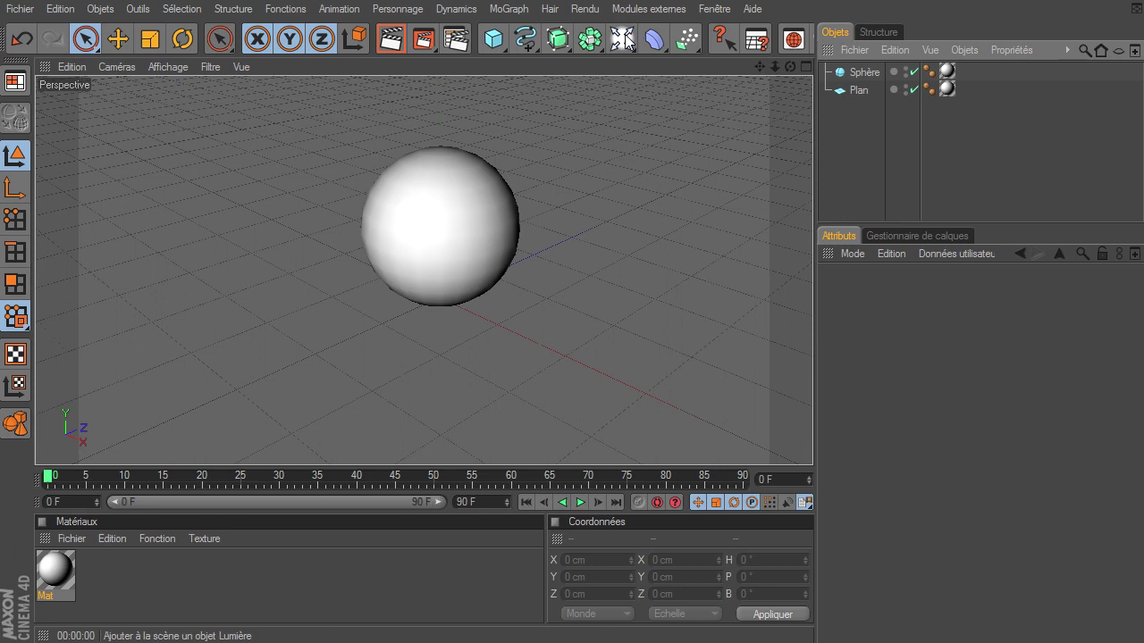
Step: Add an omni light, Lumière, and move it right and high above the sphere
left_click_drag(635, 36, 712, 58)
mouse_move(520, 337)
left_mouse_down()
mouse_move(810, 440)
mouse_move(802, 438)
left_mouse_up()
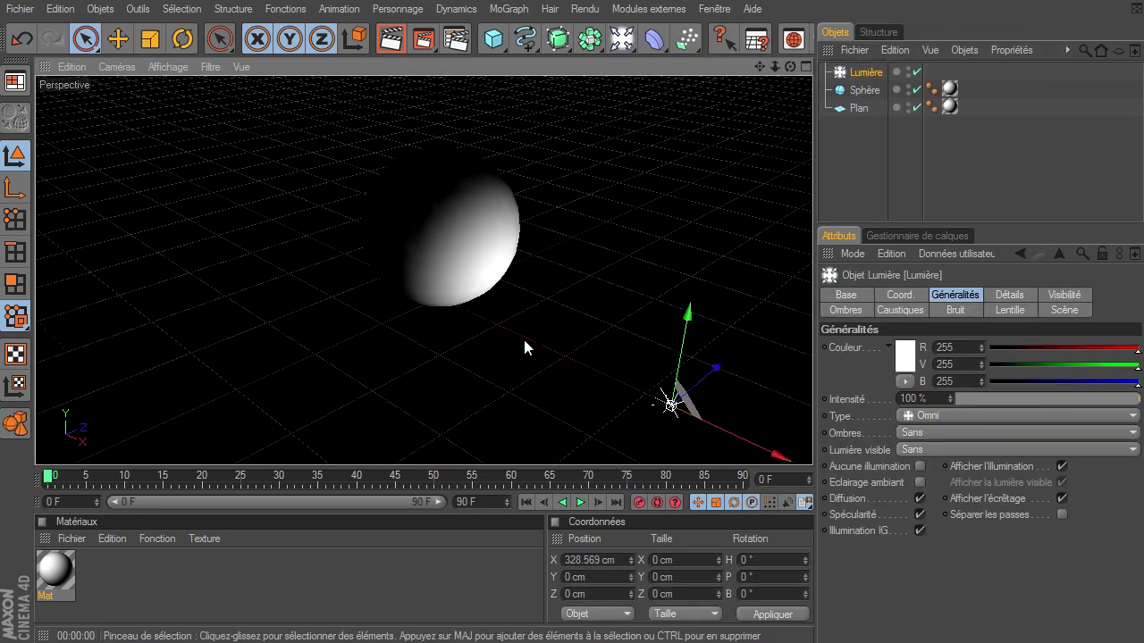
left_click_drag(669, 318, 813, 442)
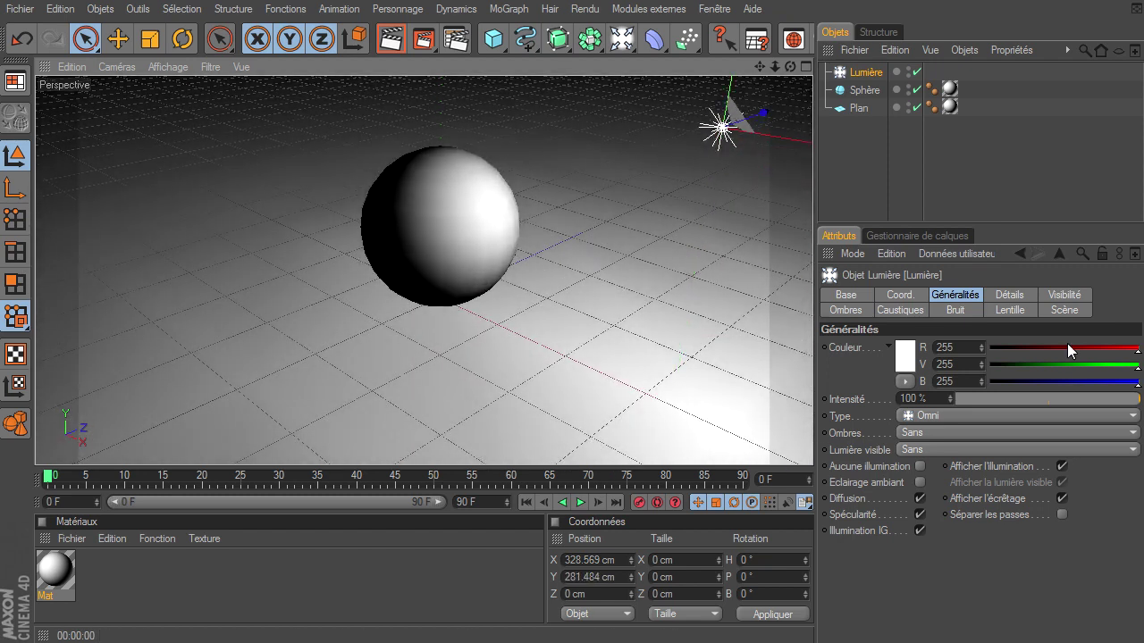
Step: Give Lumière soft shadow maps at 79% intensity and render to check the sphere's shadow
left_click(1052, 430)
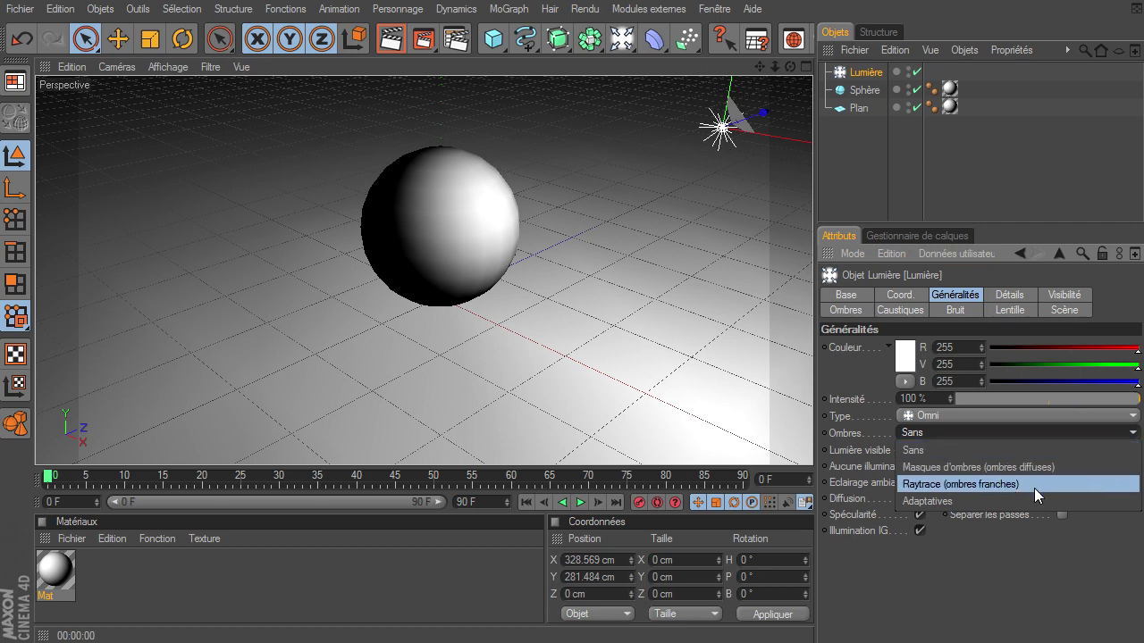
left_click(1039, 469)
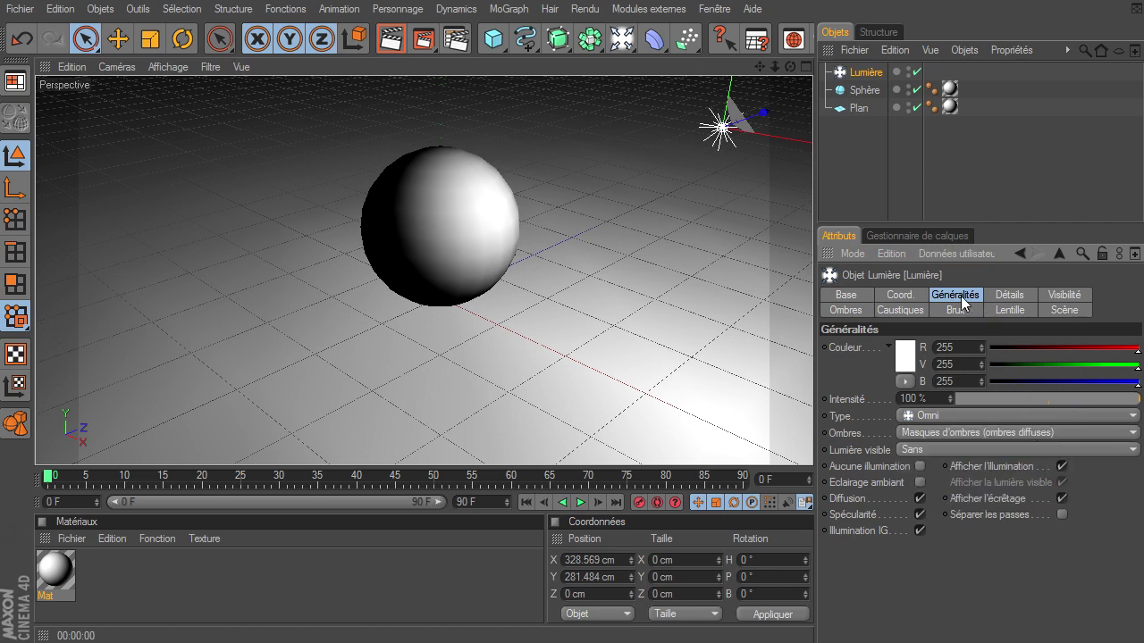
left_click(391, 38)
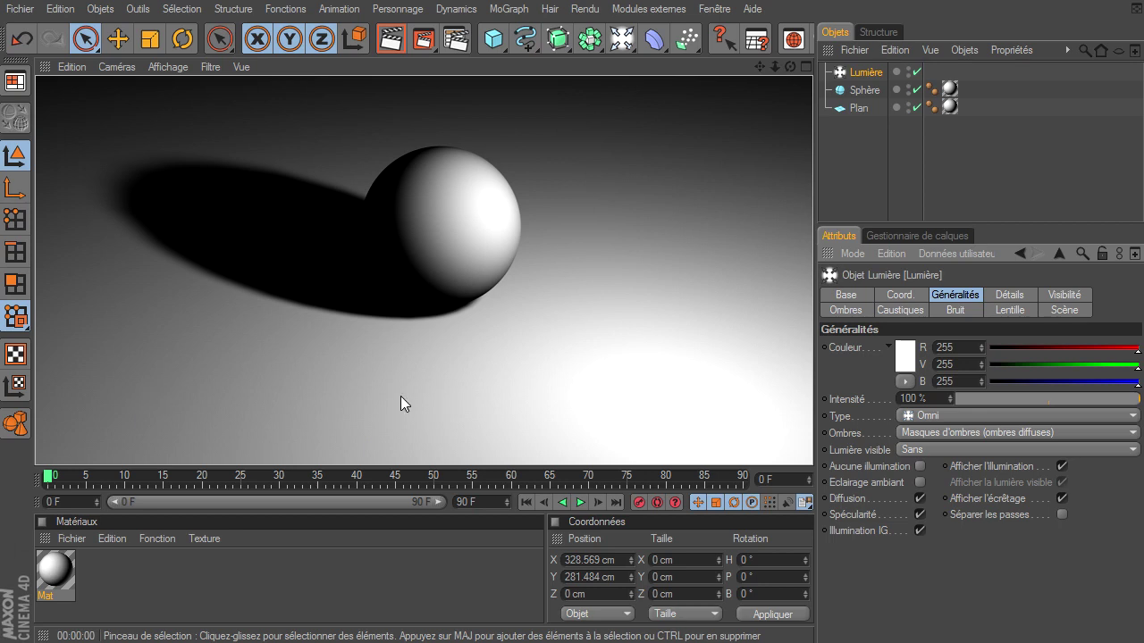
left_click_drag(1114, 400, 1102, 400)
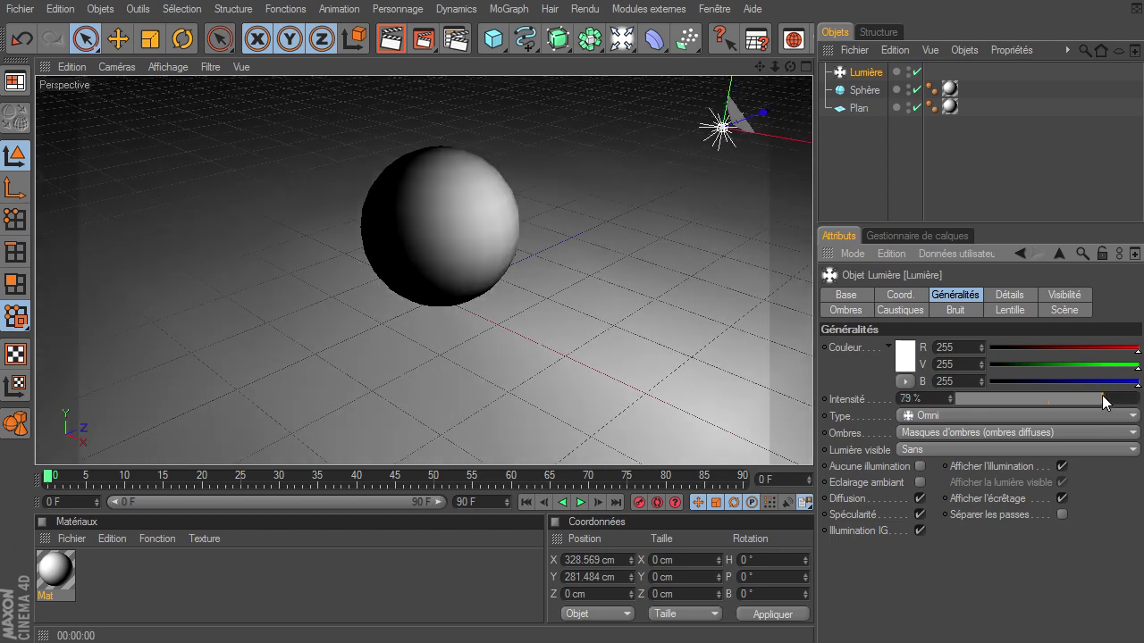
left_click_drag(779, 66, 813, 442)
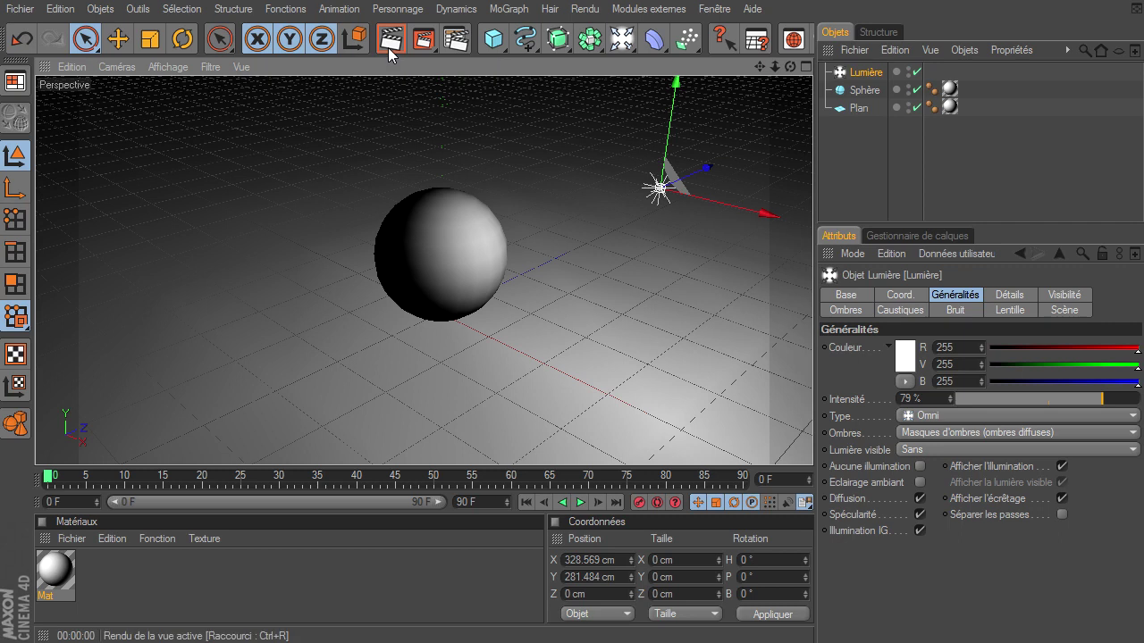
key("ctrl+r")
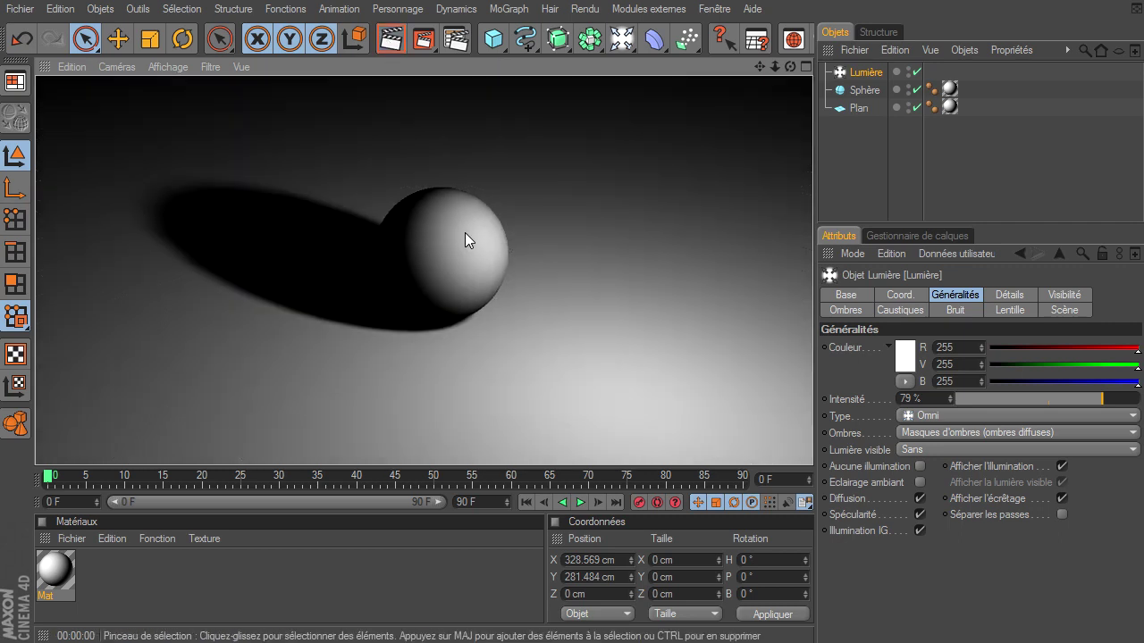
Step: Add a second light, Lumière.1, move it high and left, and set its intensity to 44%
left_click_drag(687, 39, 667, 68)
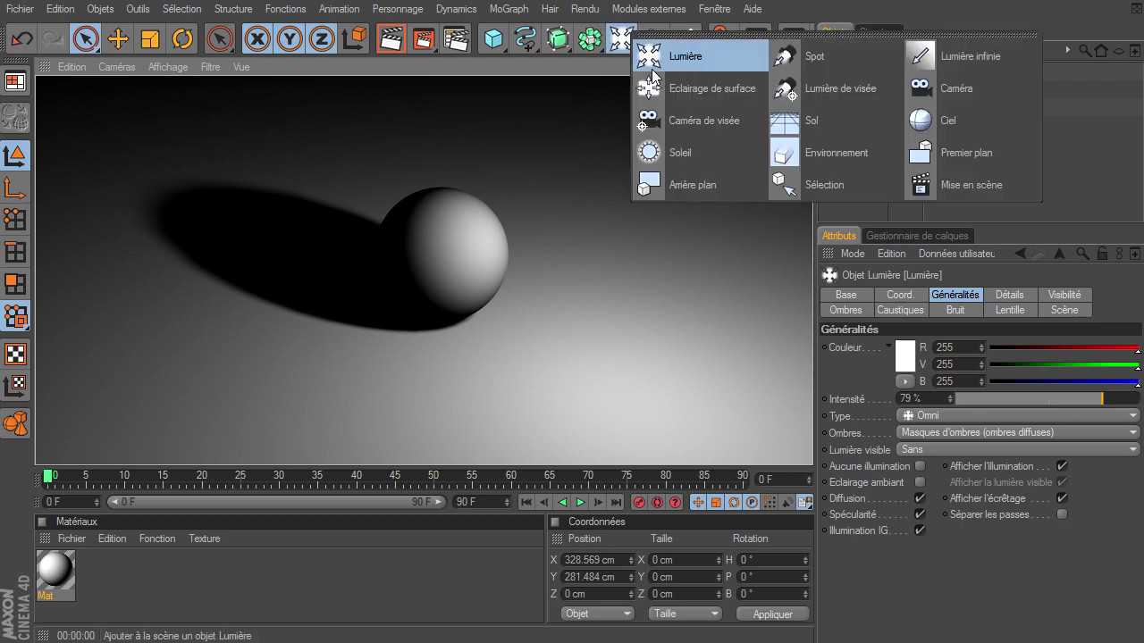
left_click_drag(437, 243, 437, 54)
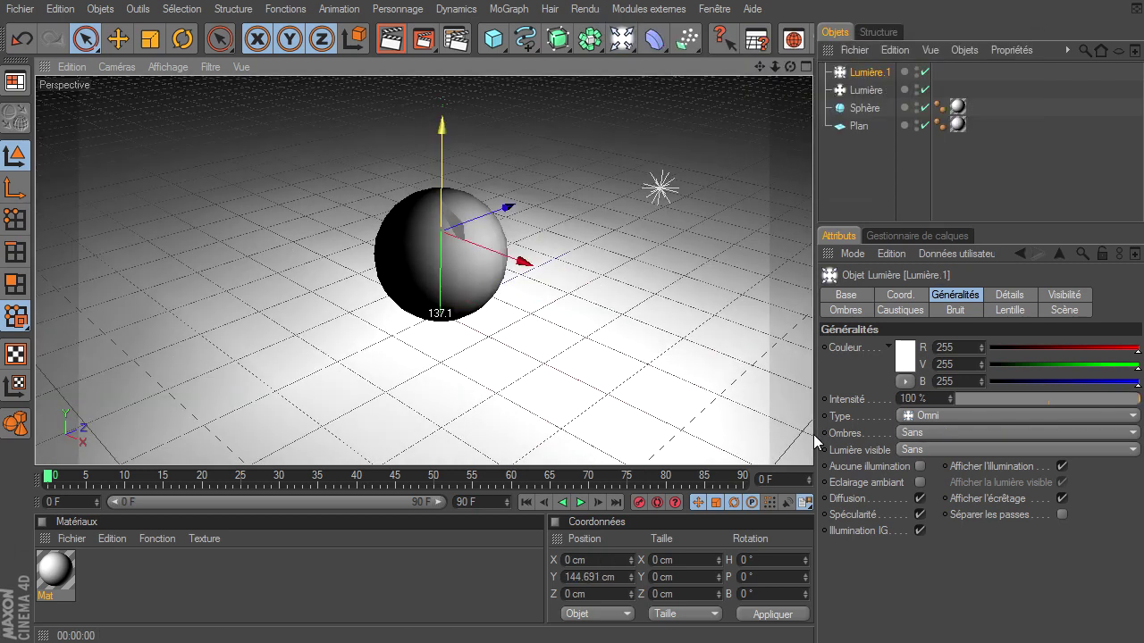
mouse_move(528, 141)
left_mouse_down()
mouse_move(361, 100)
mouse_move(514, 118)
mouse_move(223, 170)
mouse_move(159, 159)
left_mouse_up()
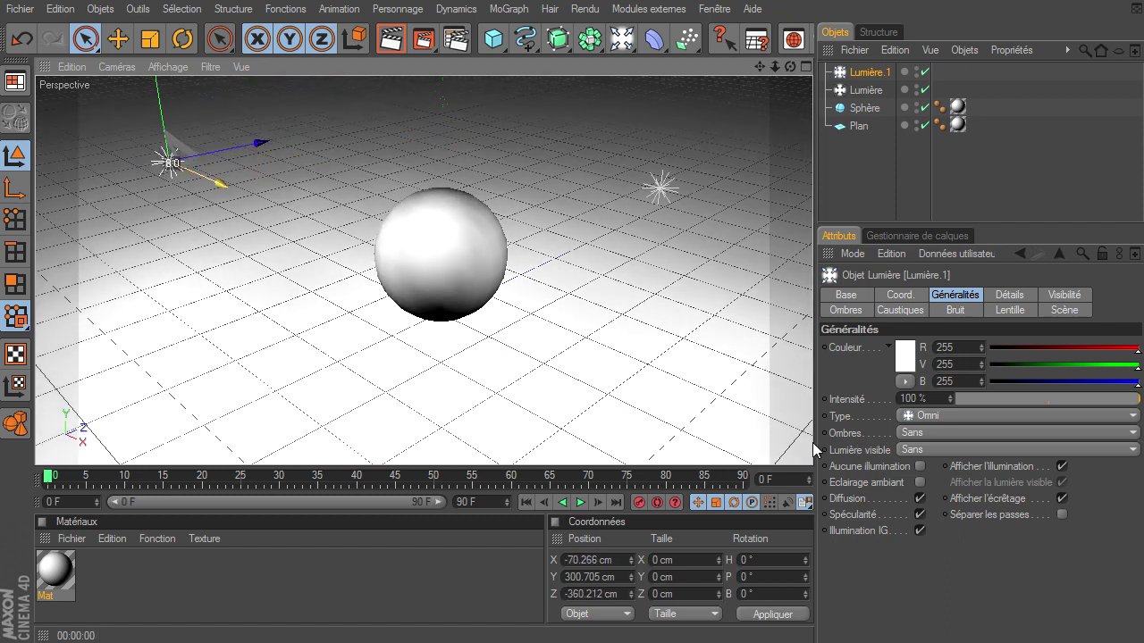
left_click_drag(809, 442, 810, 442)
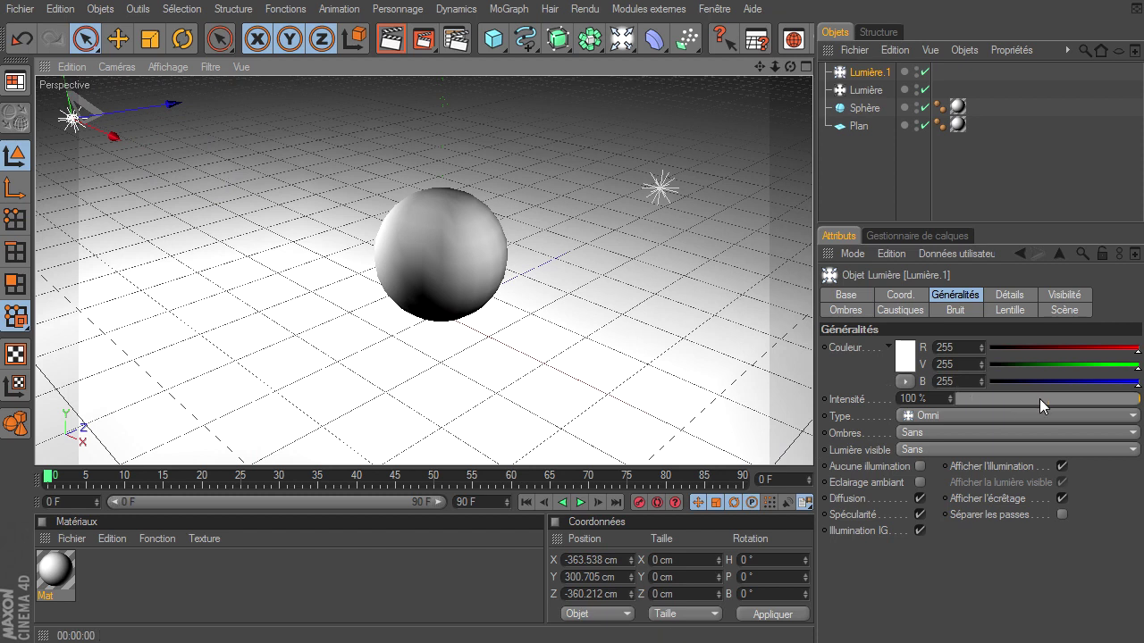
left_click_drag(1066, 395, 1036, 386)
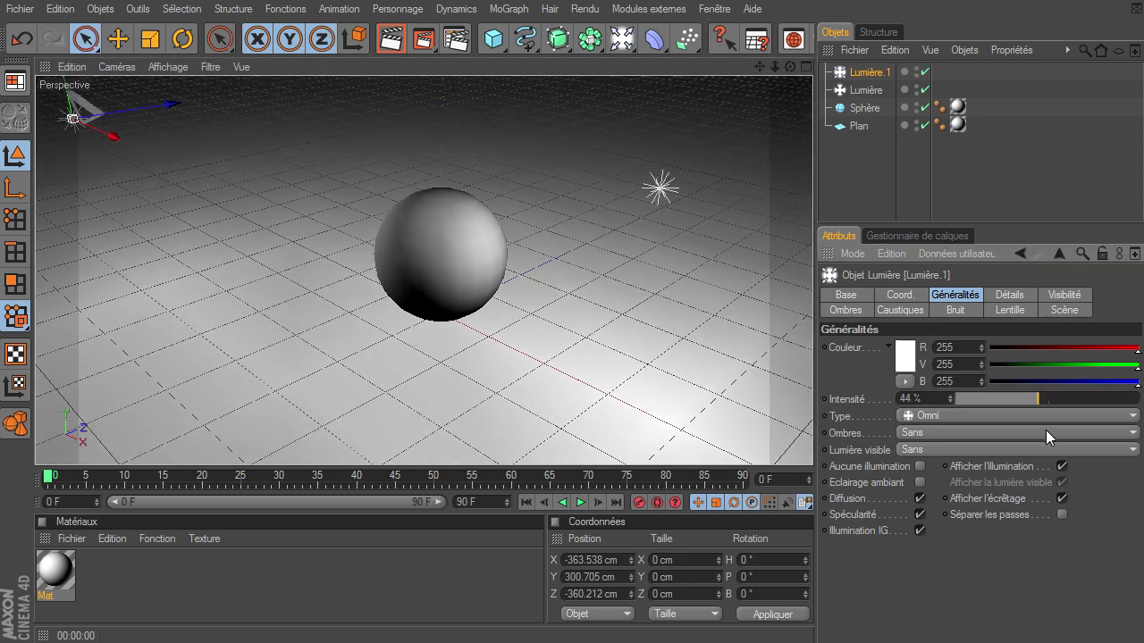
left_click(400, 47)
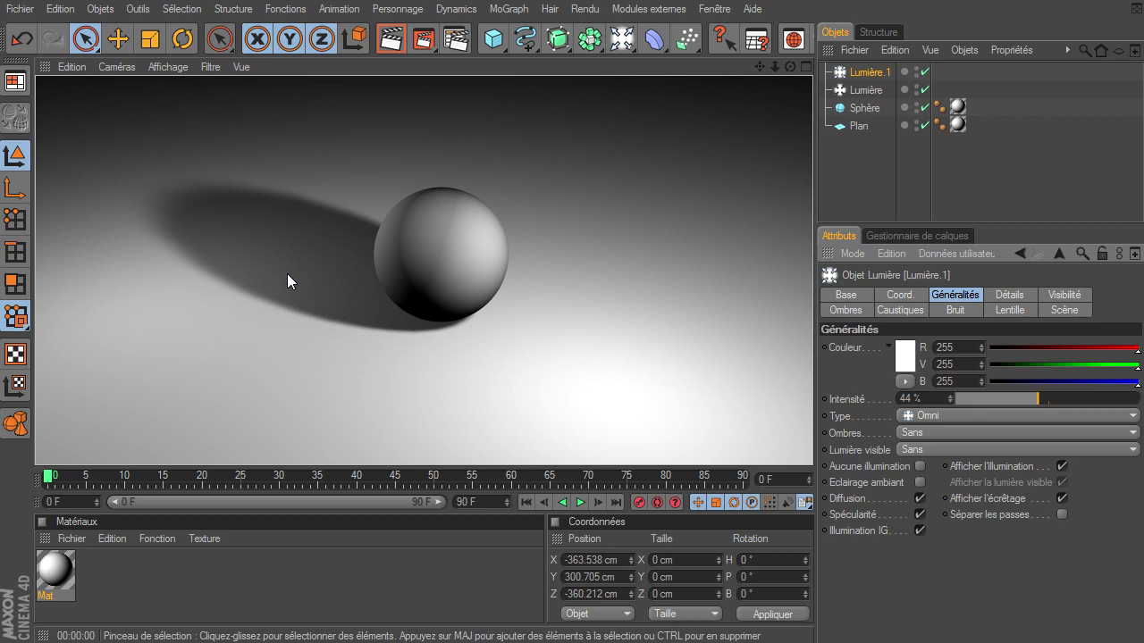
Step: Re-render to check the shadows and add a third light, Lumière.2
left_click_drag(790, 67, 812, 444)
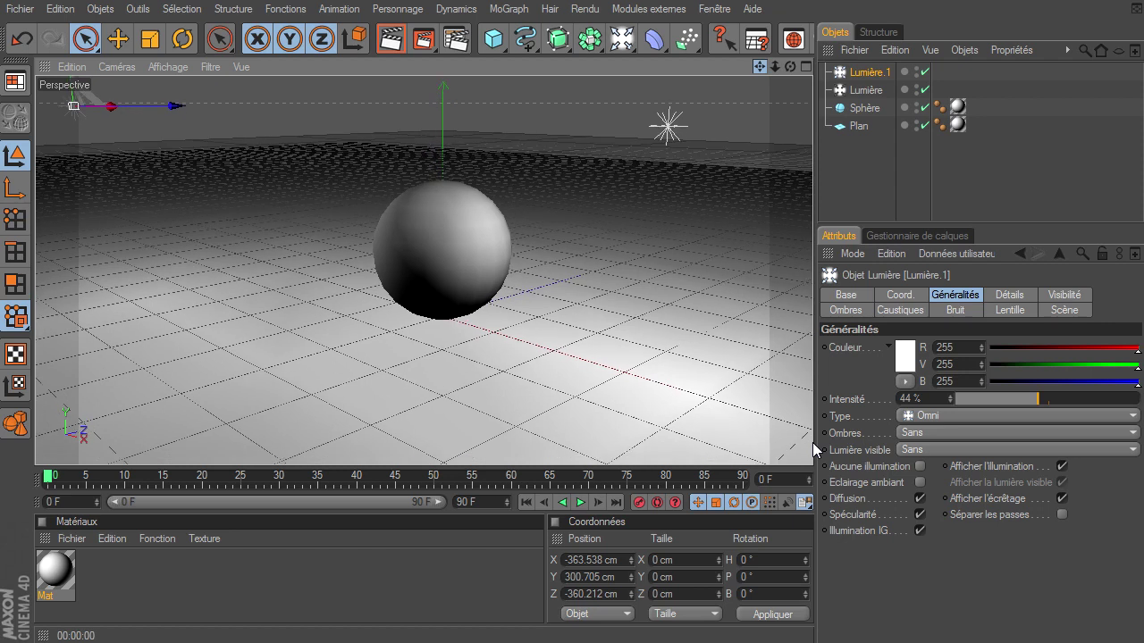
left_click(391, 38)
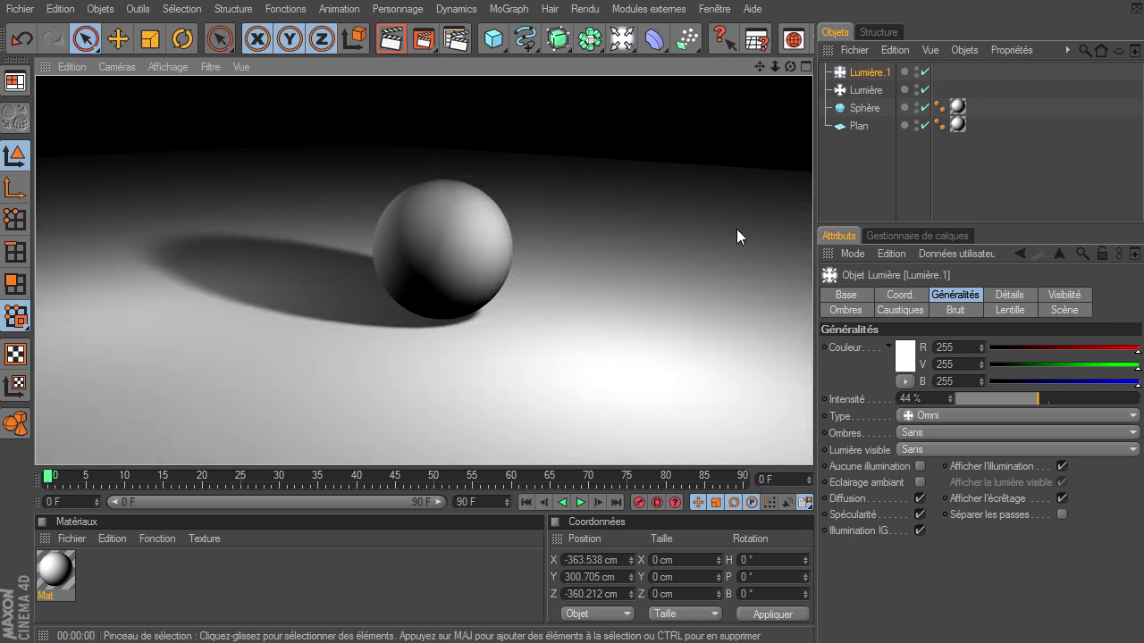
left_click_drag(622, 39, 660, 60)
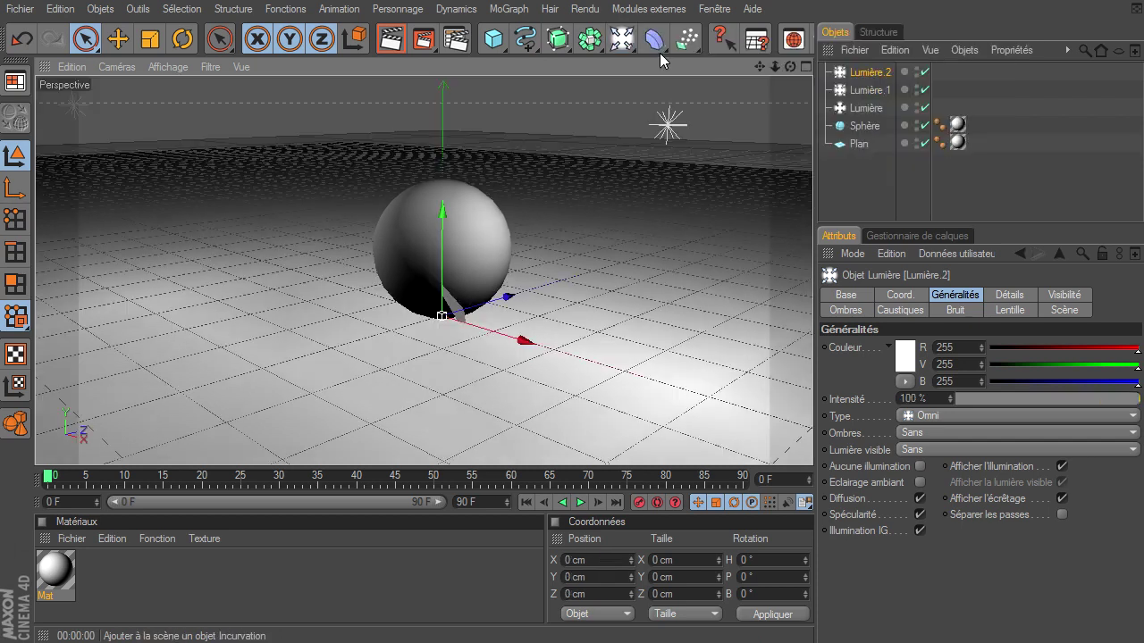
Step: Move Lumière.2 to X 325.577, Y 393.181, Z -504.934 cm and lower its intensity to 54%
mouse_move(438, 237)
left_mouse_down()
mouse_move(815, 450)
mouse_move(424, 229)
left_mouse_up()
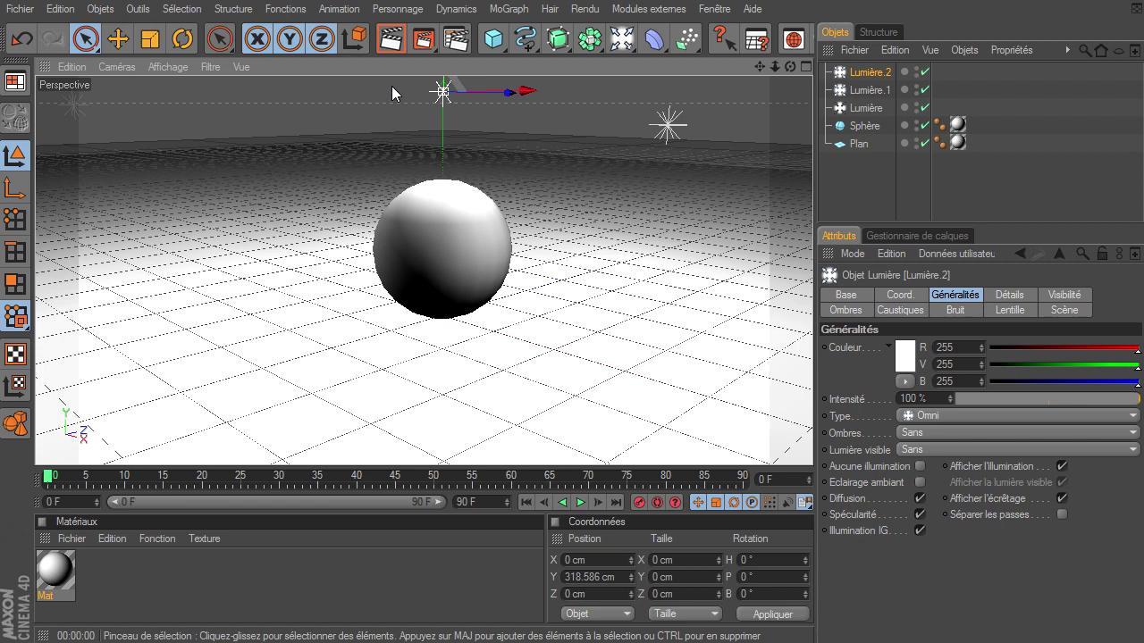
left_click(390, 38)
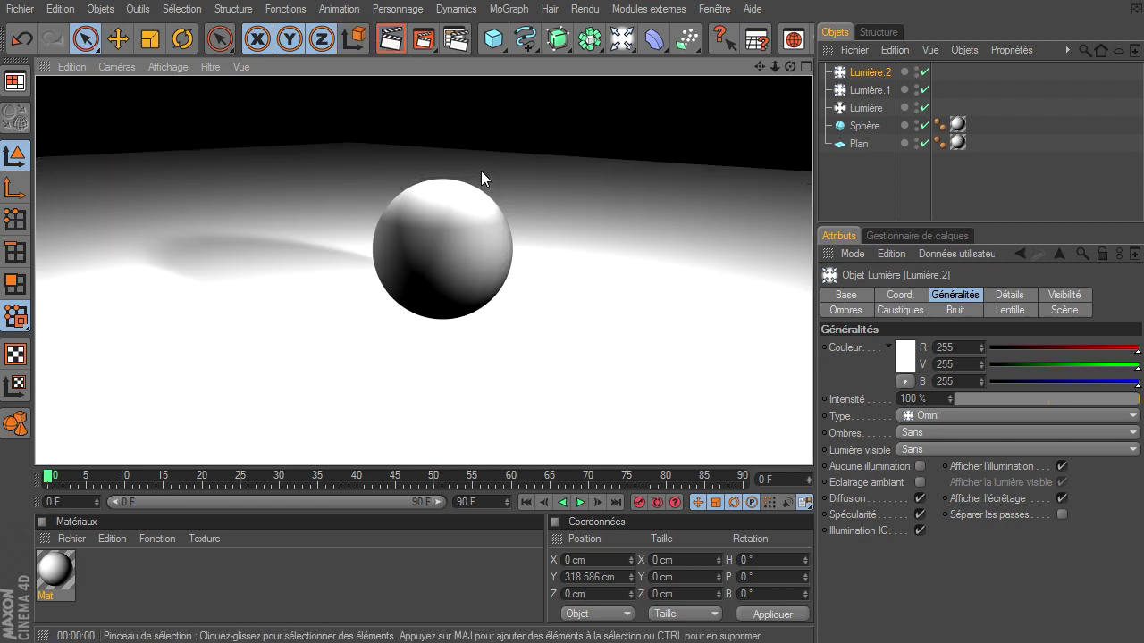
mouse_move(759, 64)
left_mouse_down()
mouse_move(813, 443)
mouse_move(767, 65)
left_mouse_up()
left_click_drag(437, 143, 440, 113)
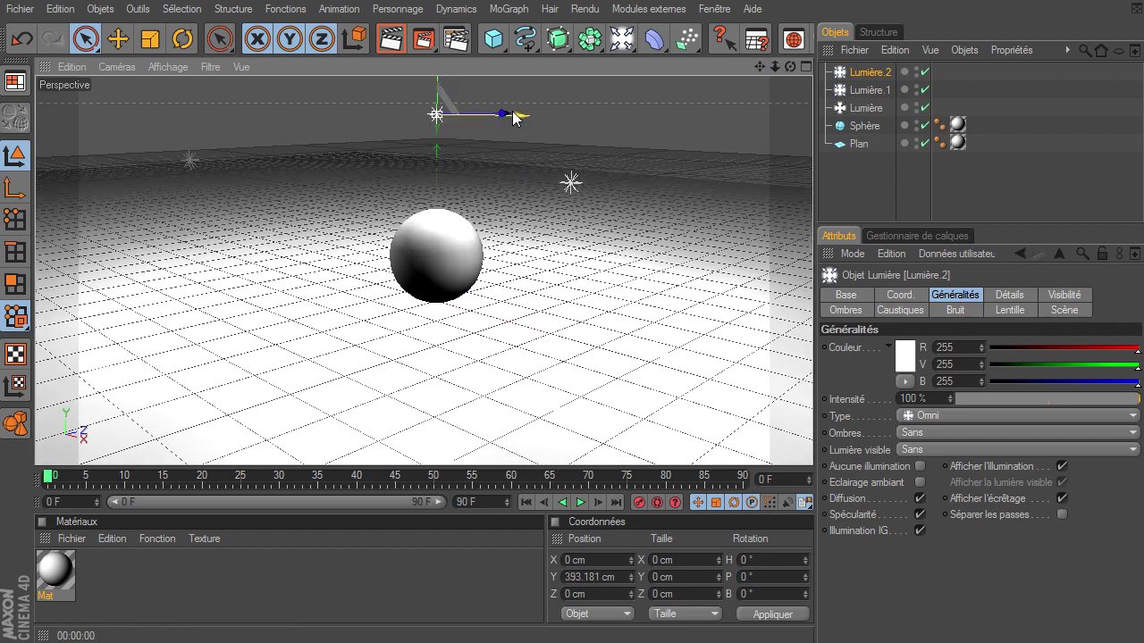
left_click_drag(511, 115, 613, 116)
left_click_drag(816, 447, 511, 115)
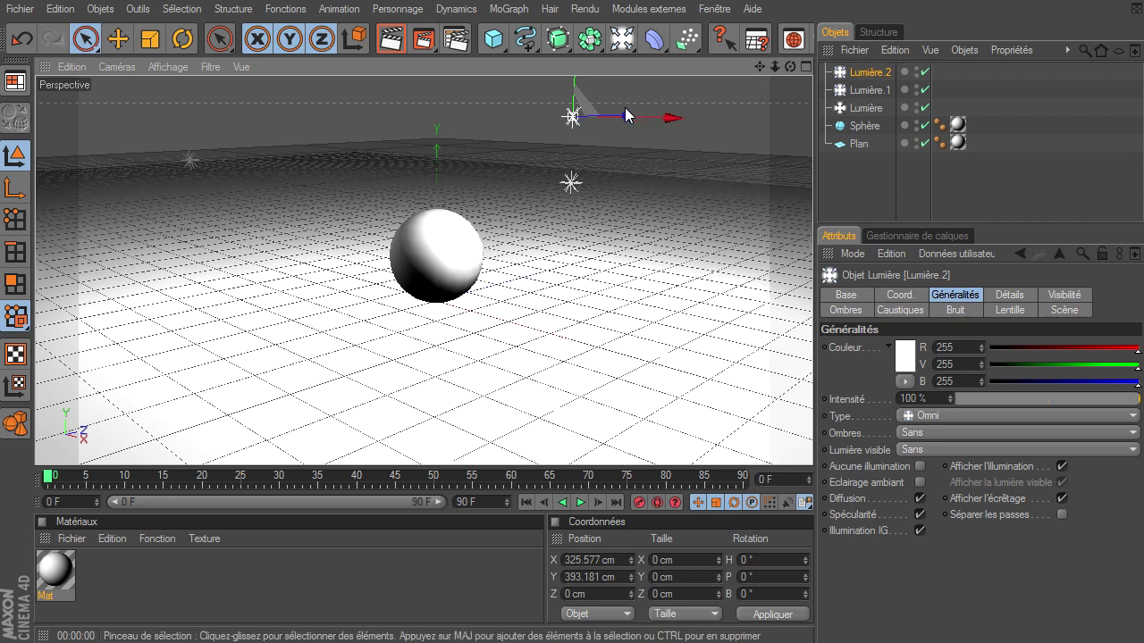
left_click_drag(625, 115, 637, 107)
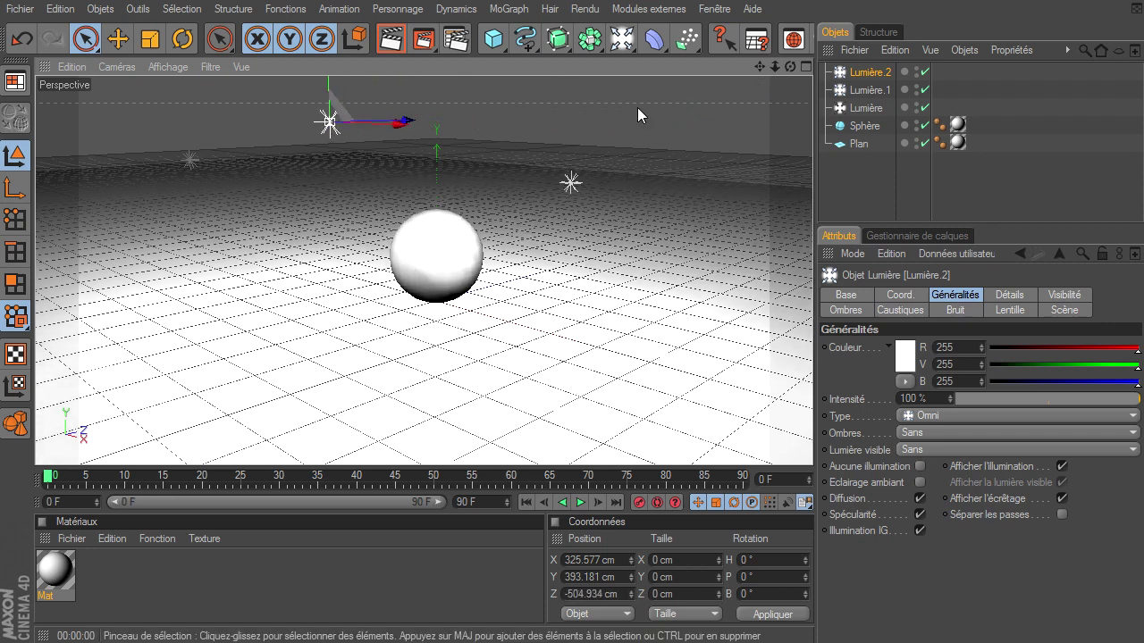
left_click_drag(1030, 400, 1055, 395)
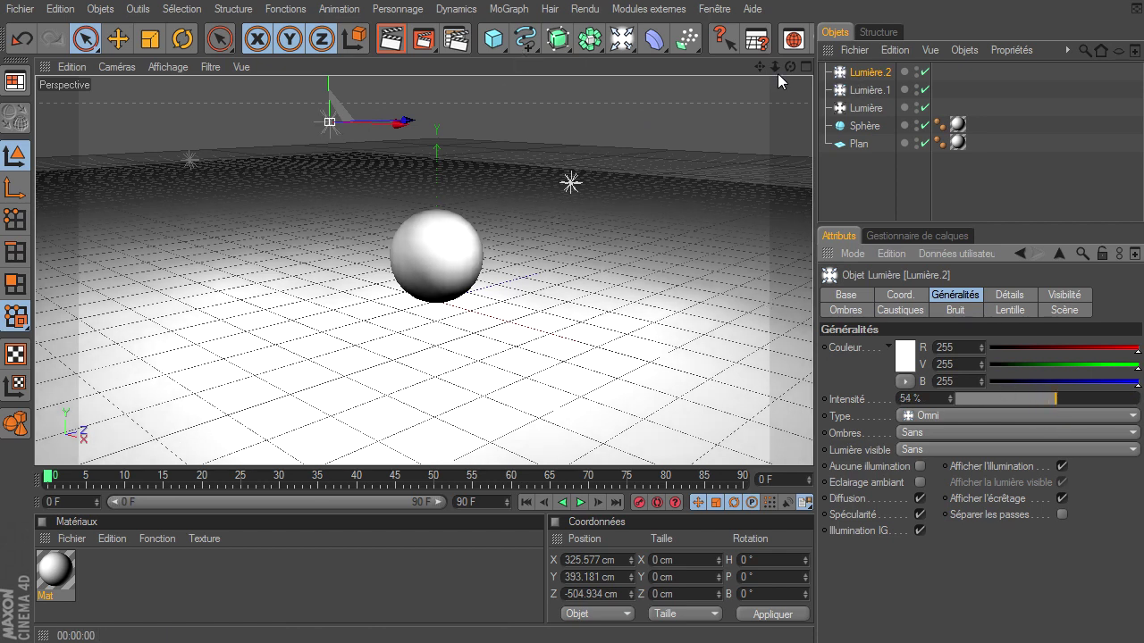
left_click_drag(777, 70, 375, 83)
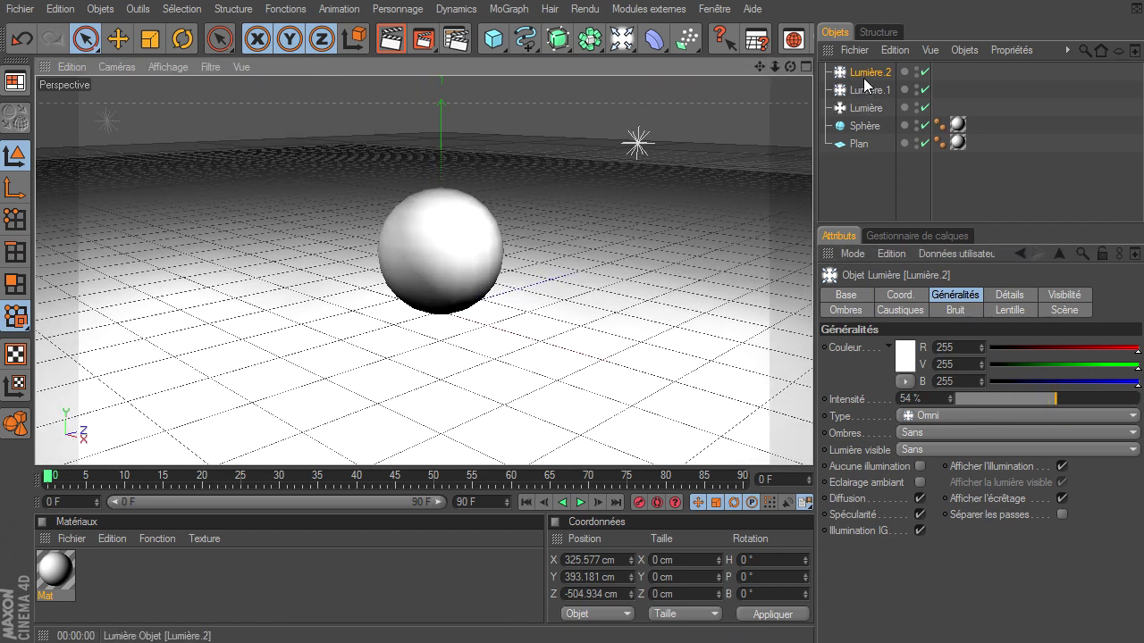
Step: Rename the third light to 'couleur' and preview the render
double_click(866, 75)
type("couleur")
key("Return")
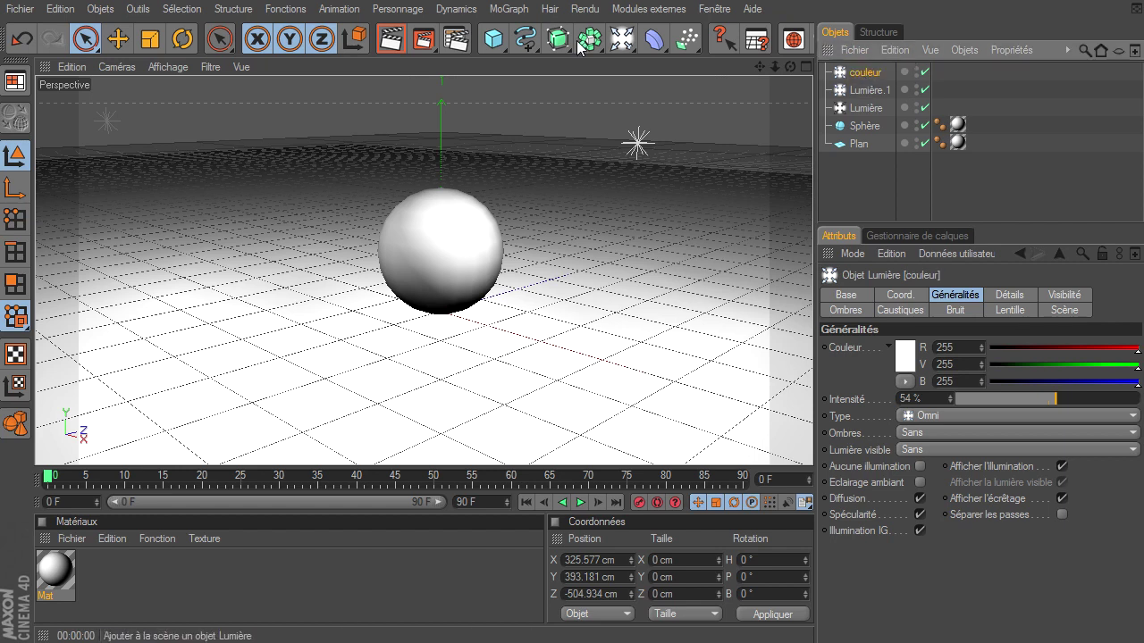
left_click(391, 38)
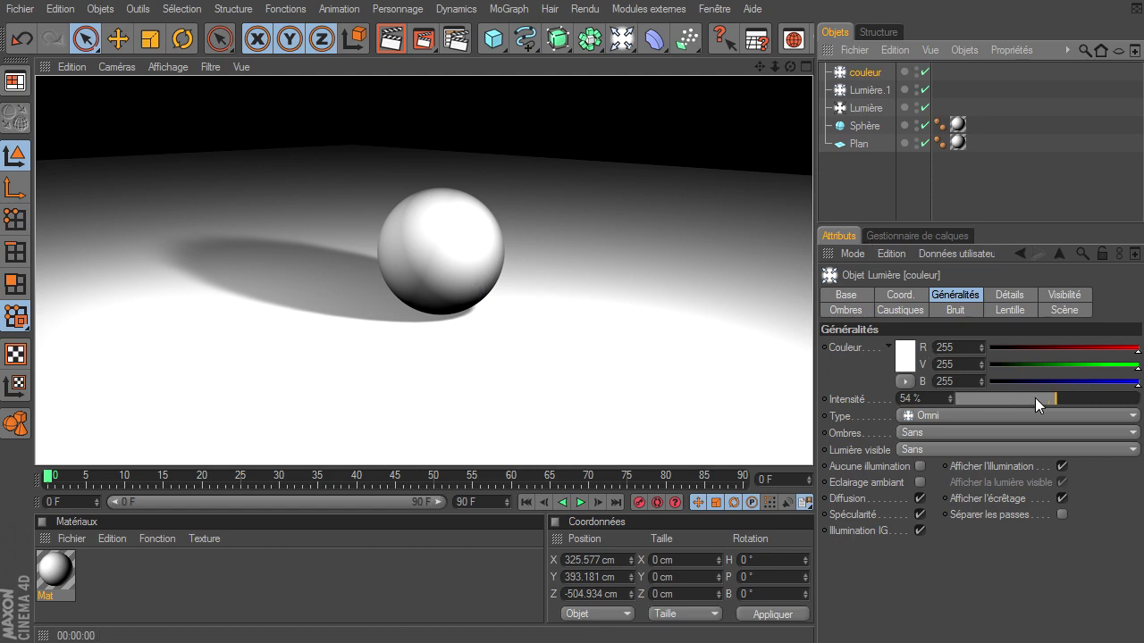
Step: Set the couleur light to pure red (255, 0, 0) and render the red tint
left_click(905, 361)
left_click(905, 323)
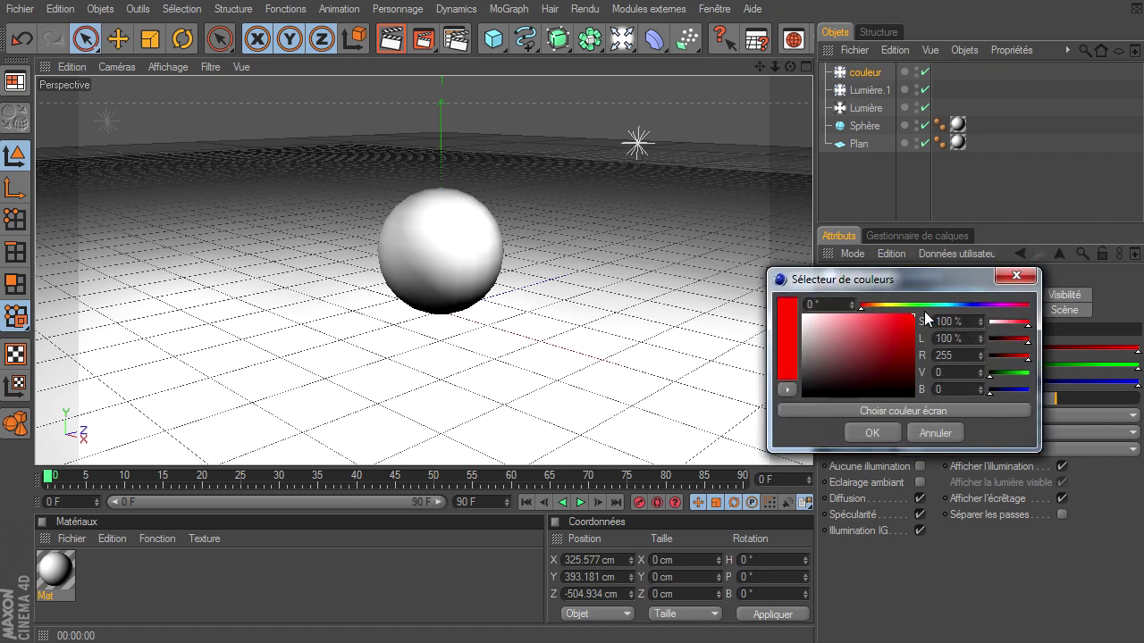
left_click(890, 441)
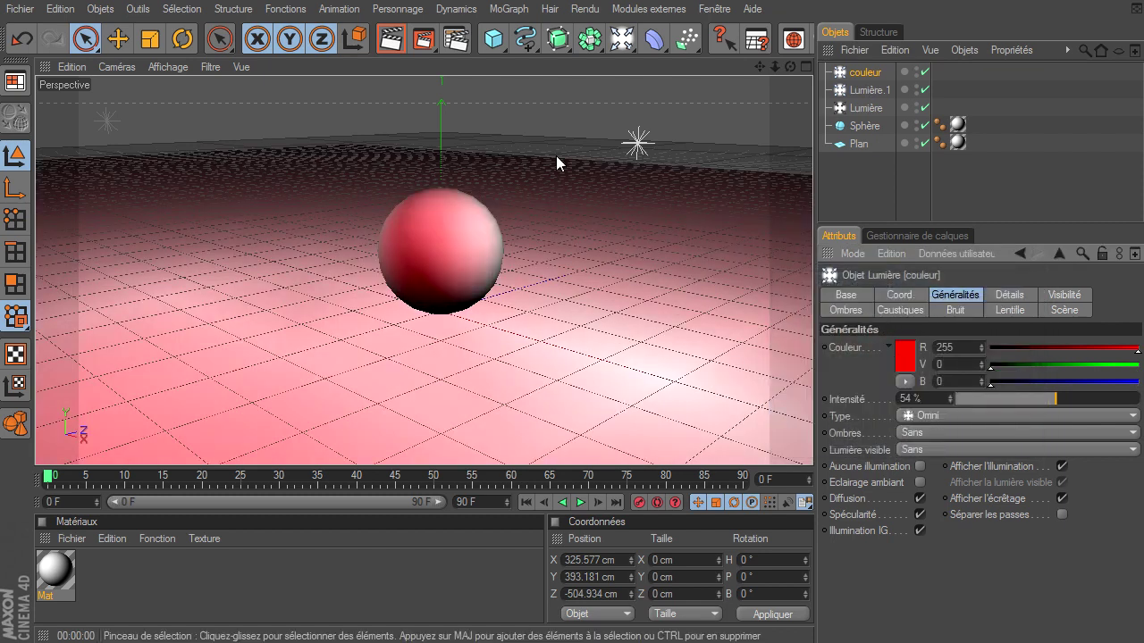
left_click(392, 39)
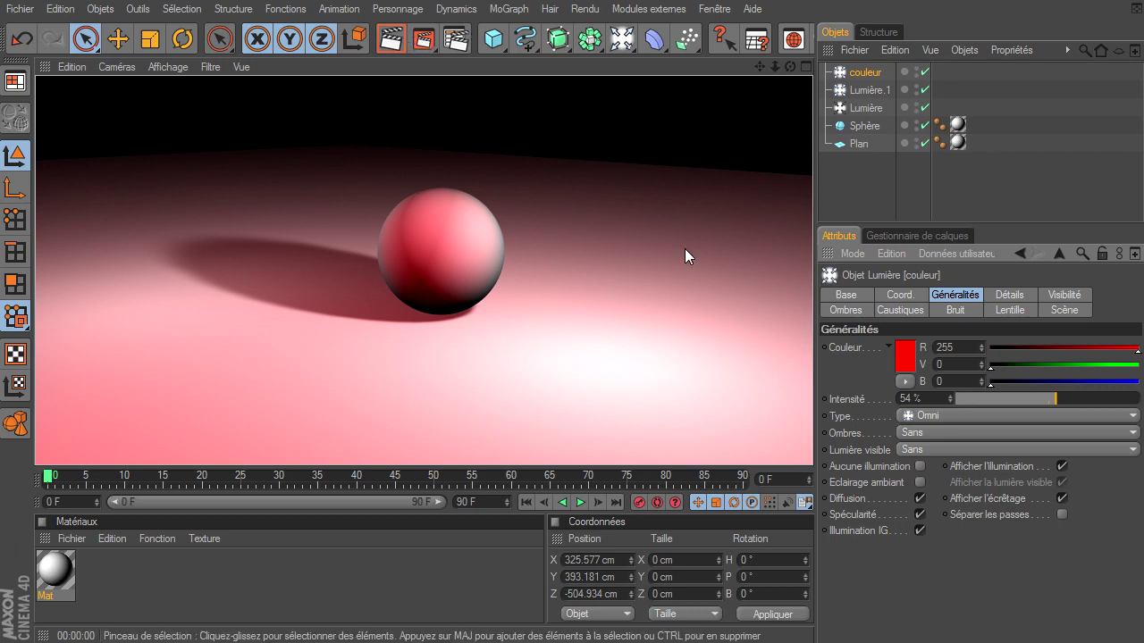
left_click(864, 75)
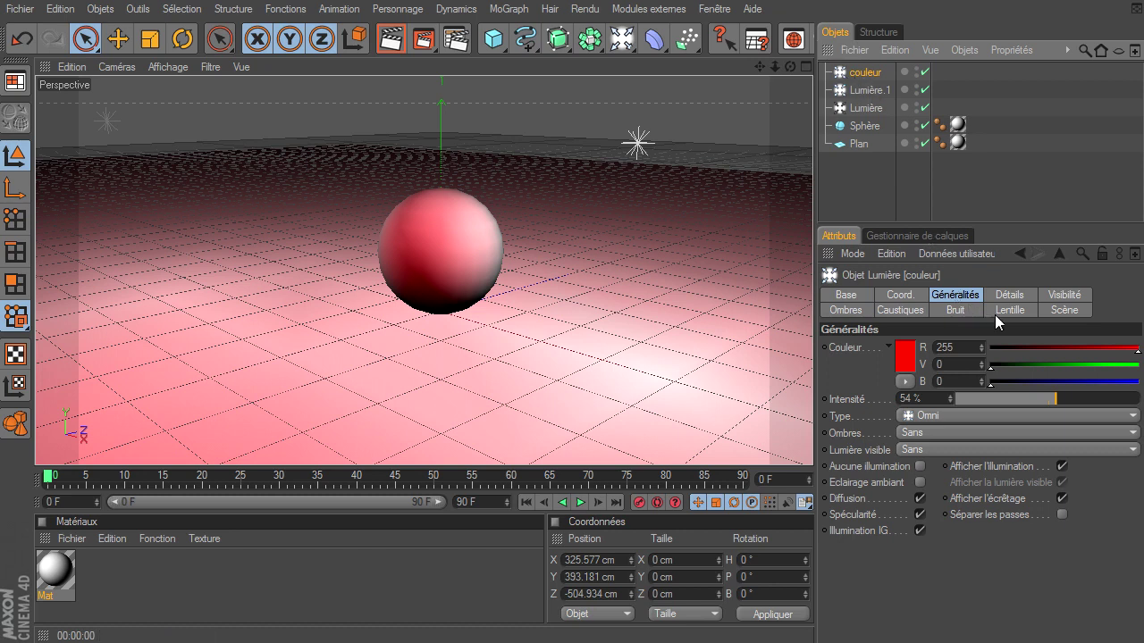
Step: In the couleur light's Scène settings, add Plan to the Exclure Objets list
left_click(1078, 312)
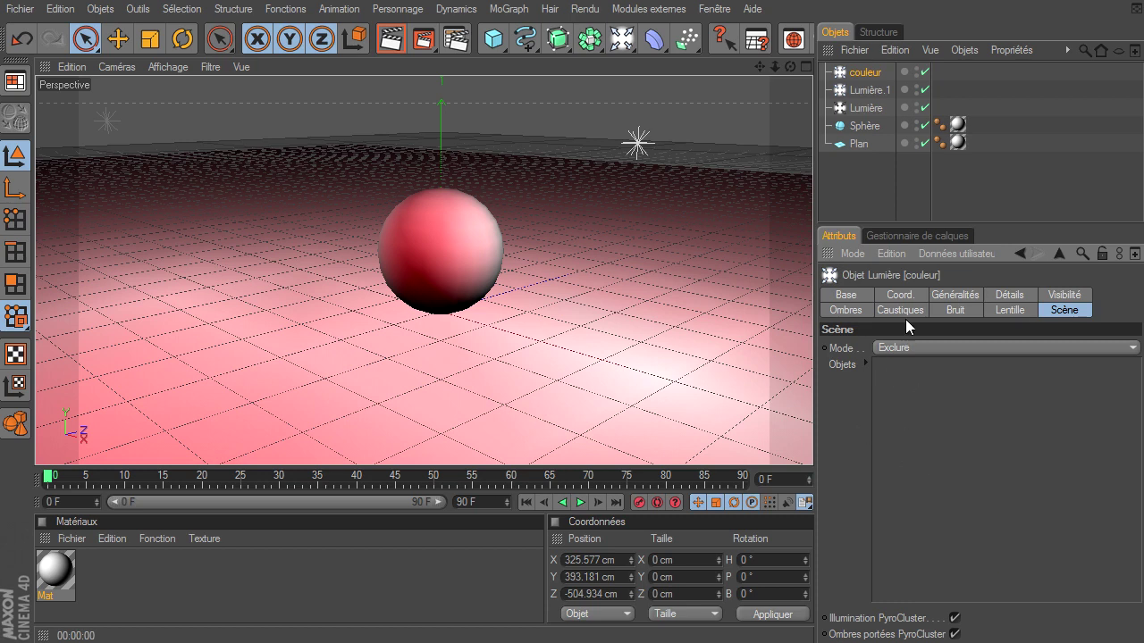
left_click_drag(858, 143, 935, 414)
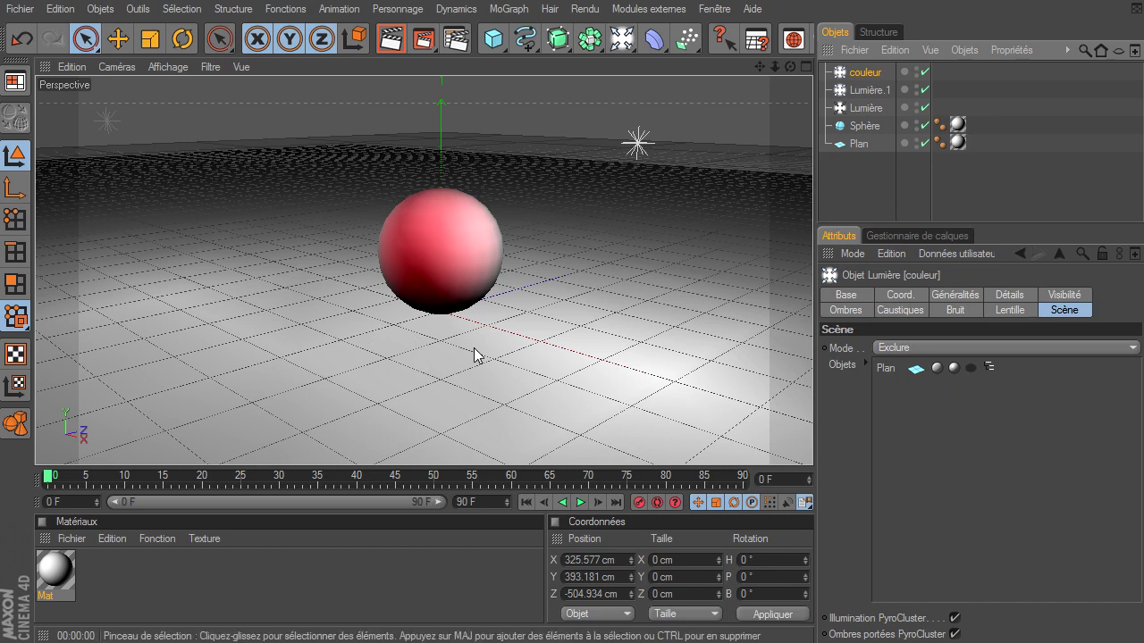
Step: Render the view to confirm only the sphere stays red on a white floor
left_click(394, 40)
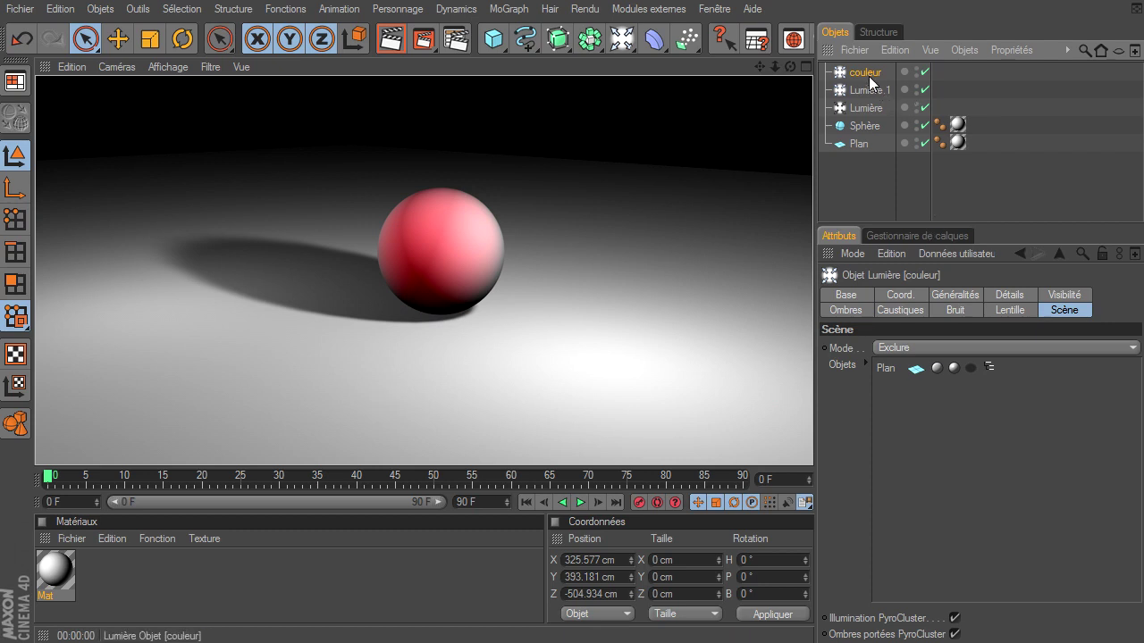
Step: Add a new omni light, Lumière.2, and place it at X 390.246, Y 294.185, Z -471.271 cm
left_click(869, 190)
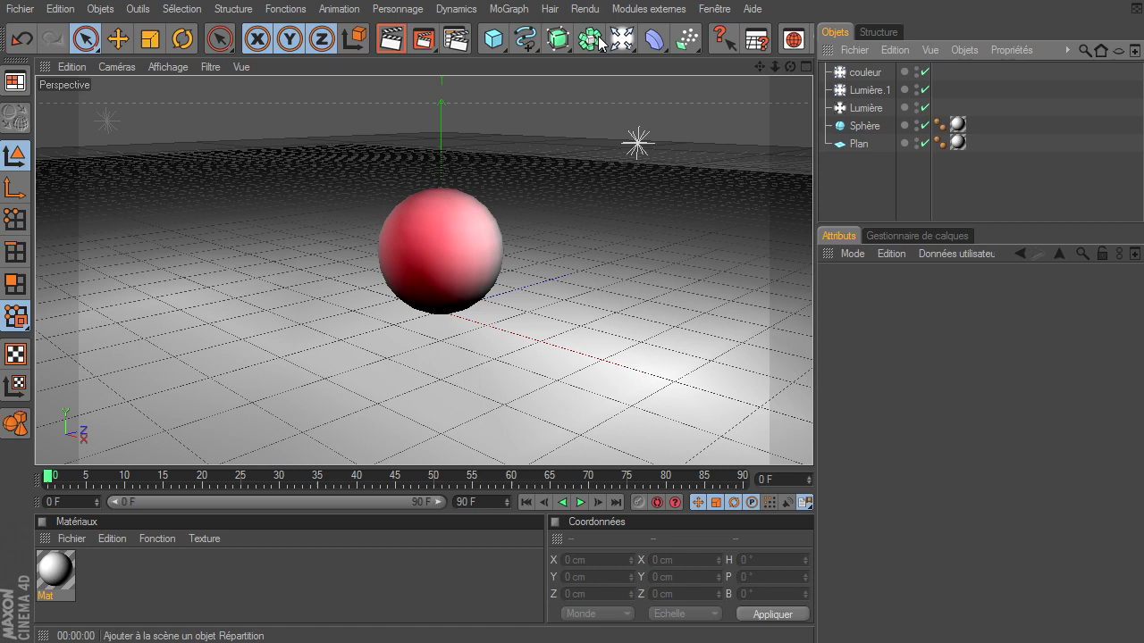
left_click_drag(622, 39, 675, 60)
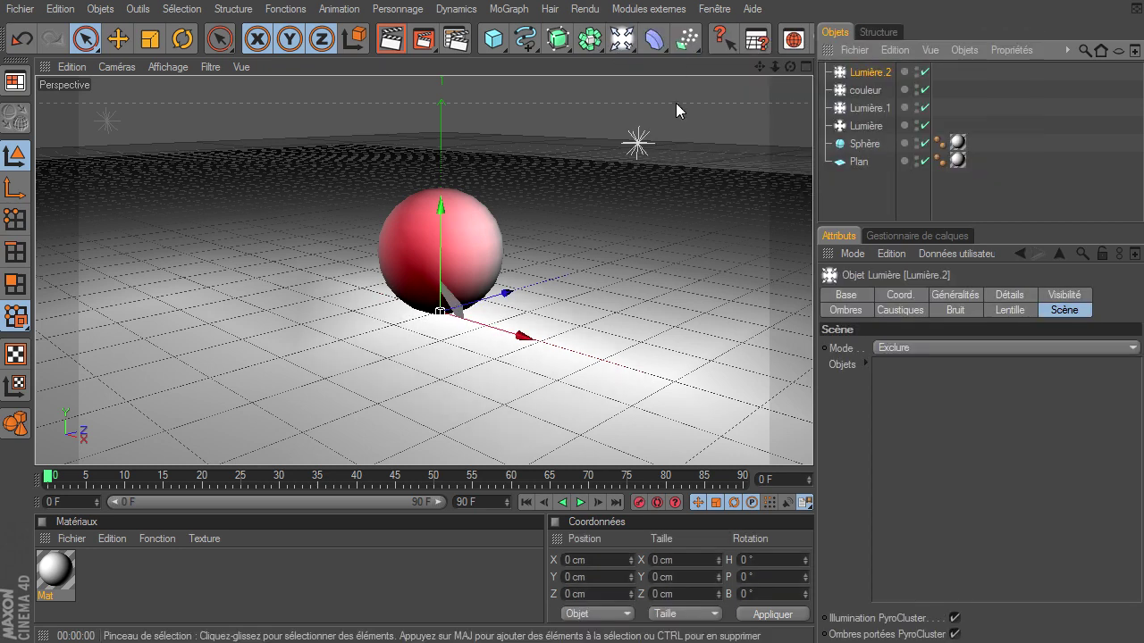
left_click_drag(424, 219, 816, 451)
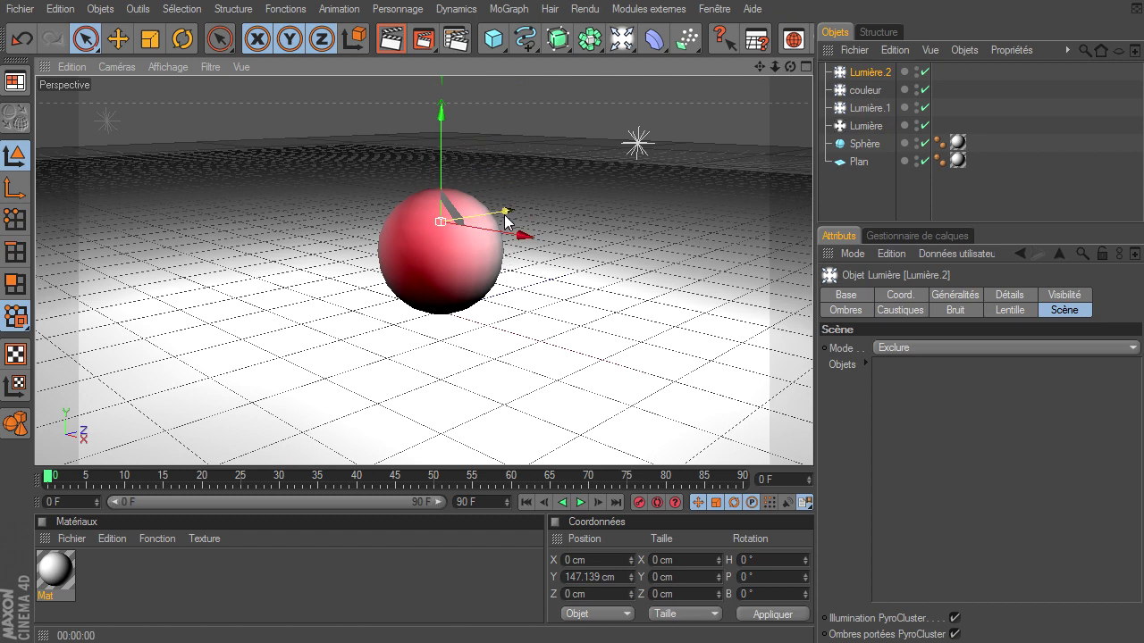
left_click_drag(505, 223, 803, 453)
mouse_move(268, 250)
left_mouse_down()
mouse_move(263, 301)
mouse_move(187, 288)
mouse_move(333, 276)
left_mouse_up()
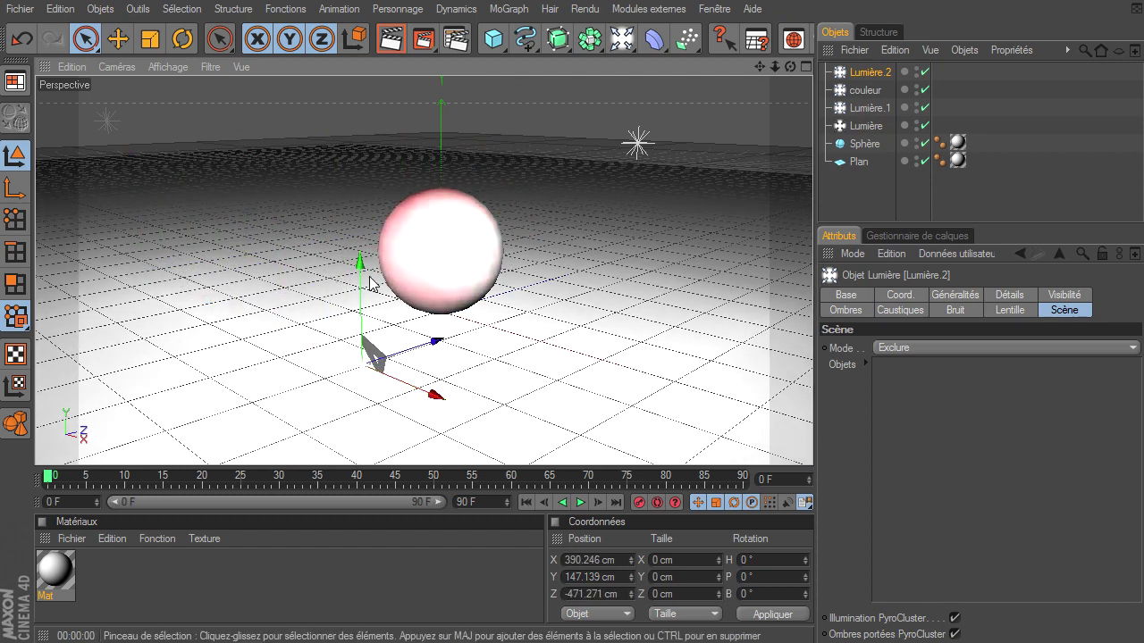
left_click_drag(813, 432, 812, 442)
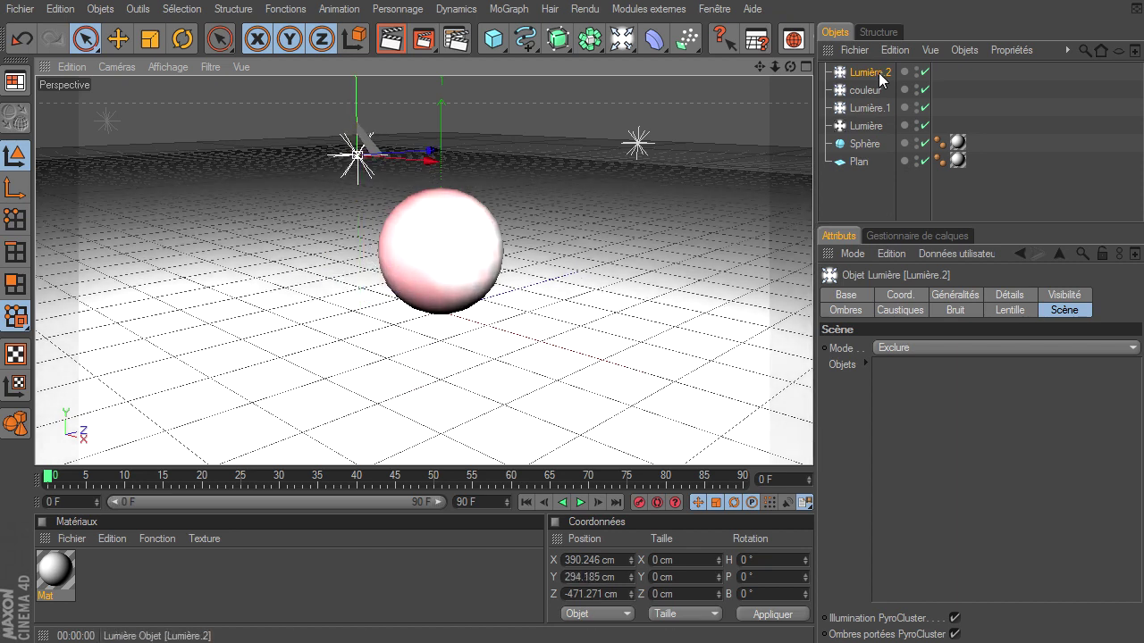
left_click(974, 295)
Step: Make Lumière.2 pure blue (0, 0, 255) at 46% intensity and render a preview
left_click(1054, 400)
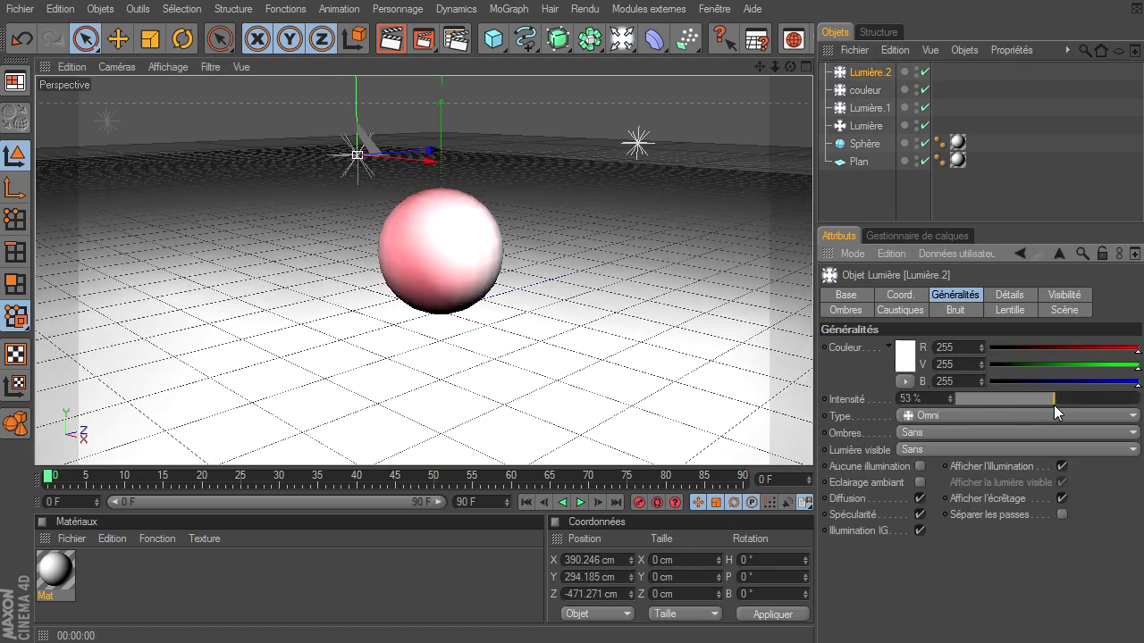
left_click_drag(1057, 402, 1042, 399)
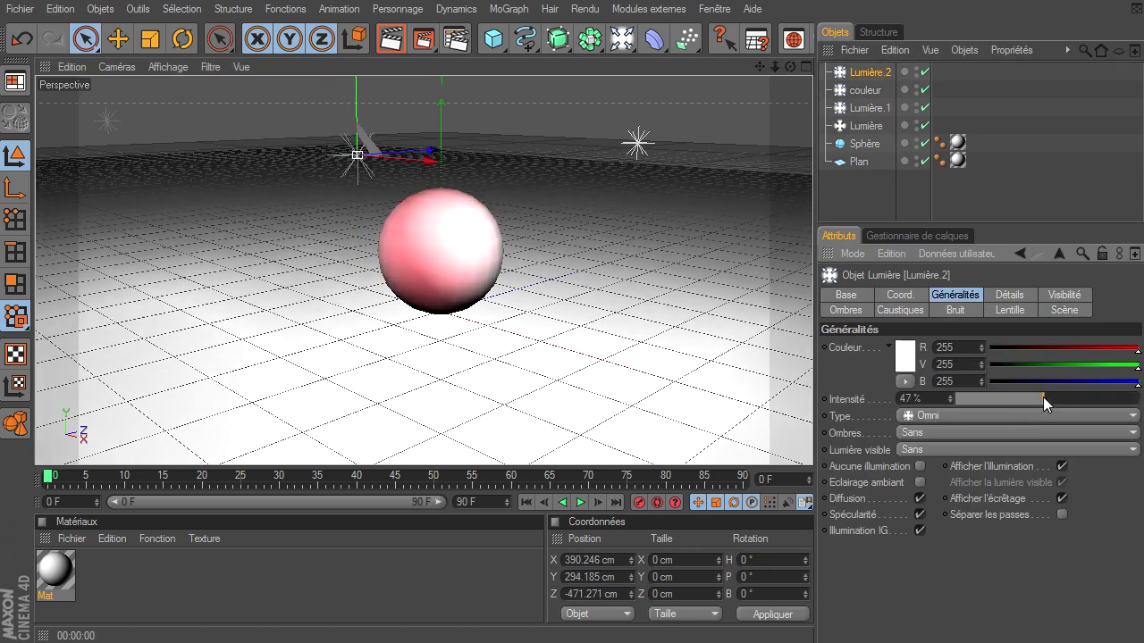
left_click(914, 361)
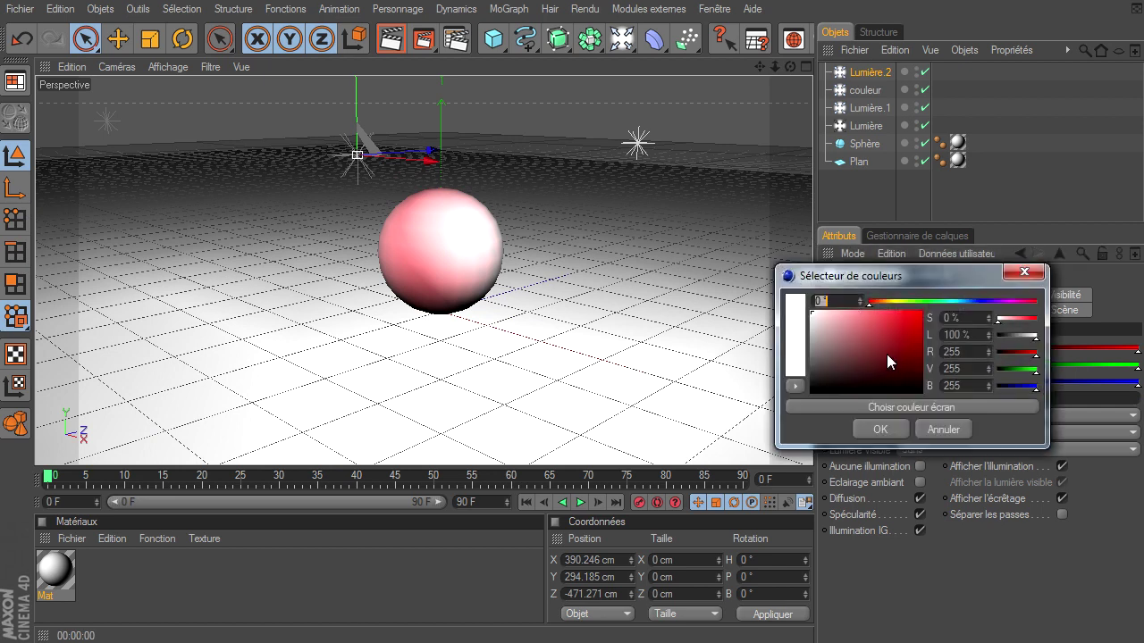
left_click(980, 294)
left_click(888, 424)
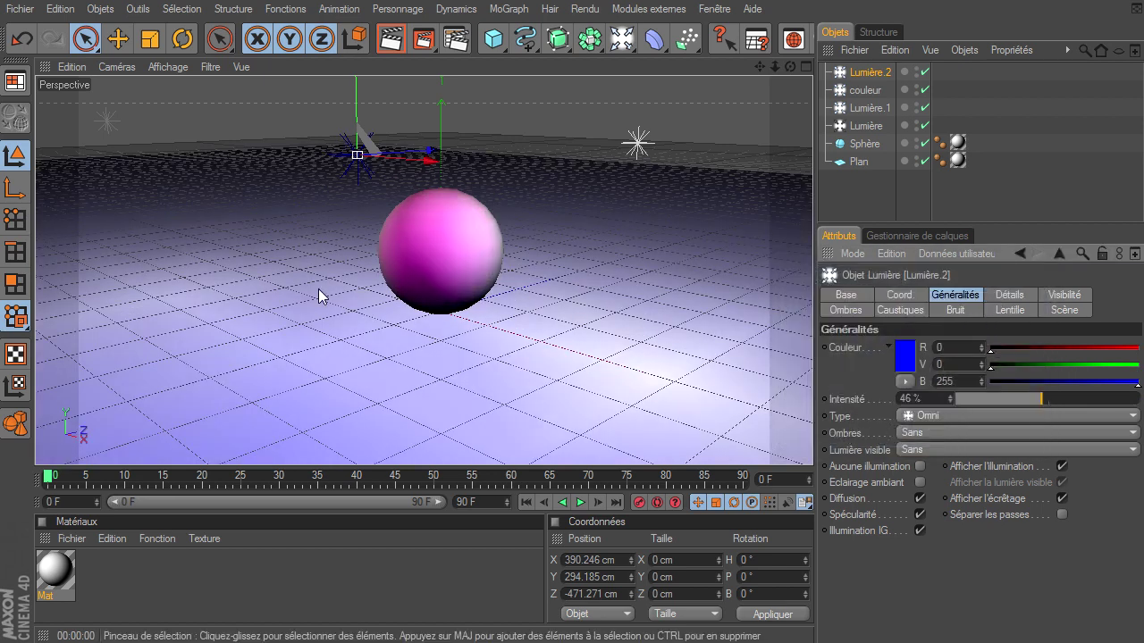
left_click(390, 38)
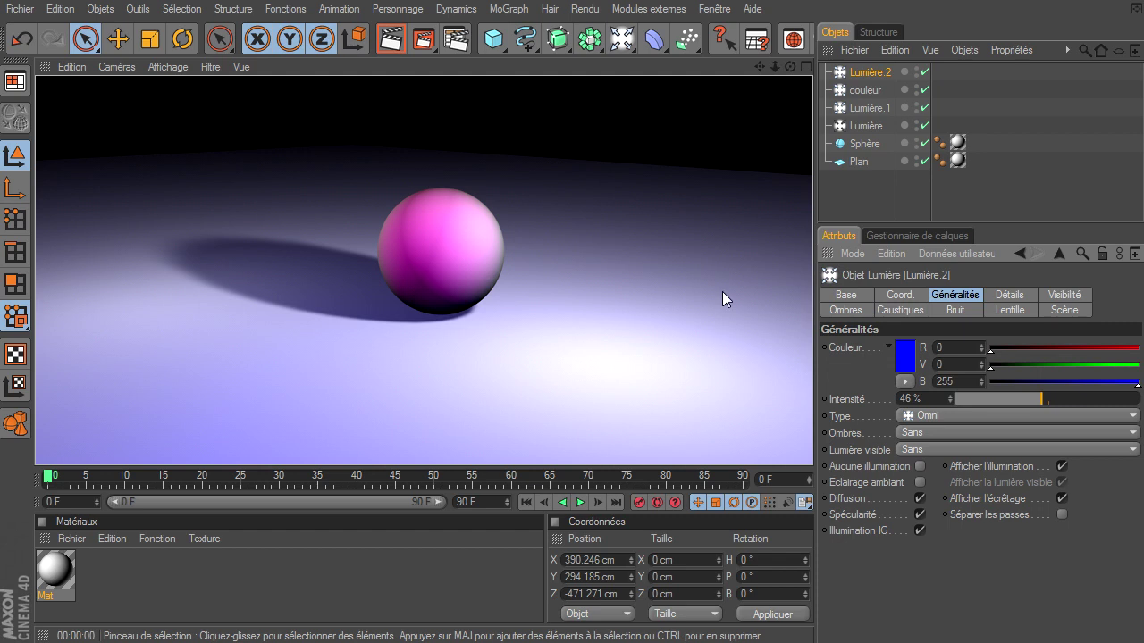
Step: Rename Lumière.2 to 'bleu', add Sphère to its Exclure list, and render the view
double_click(881, 76)
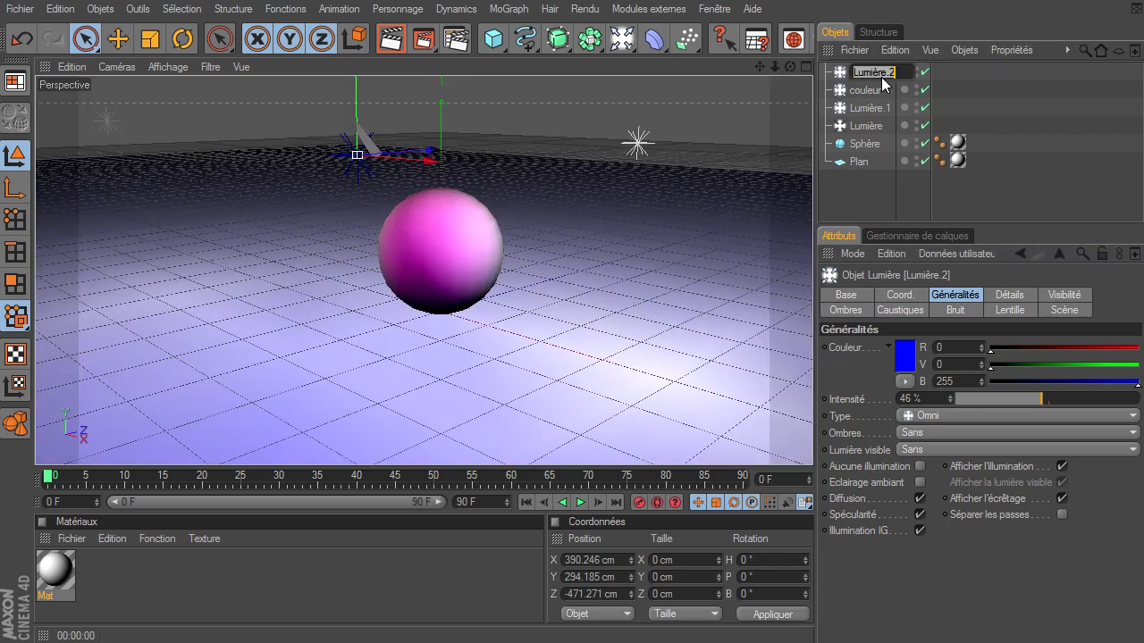
type("bleu")
key("Return")
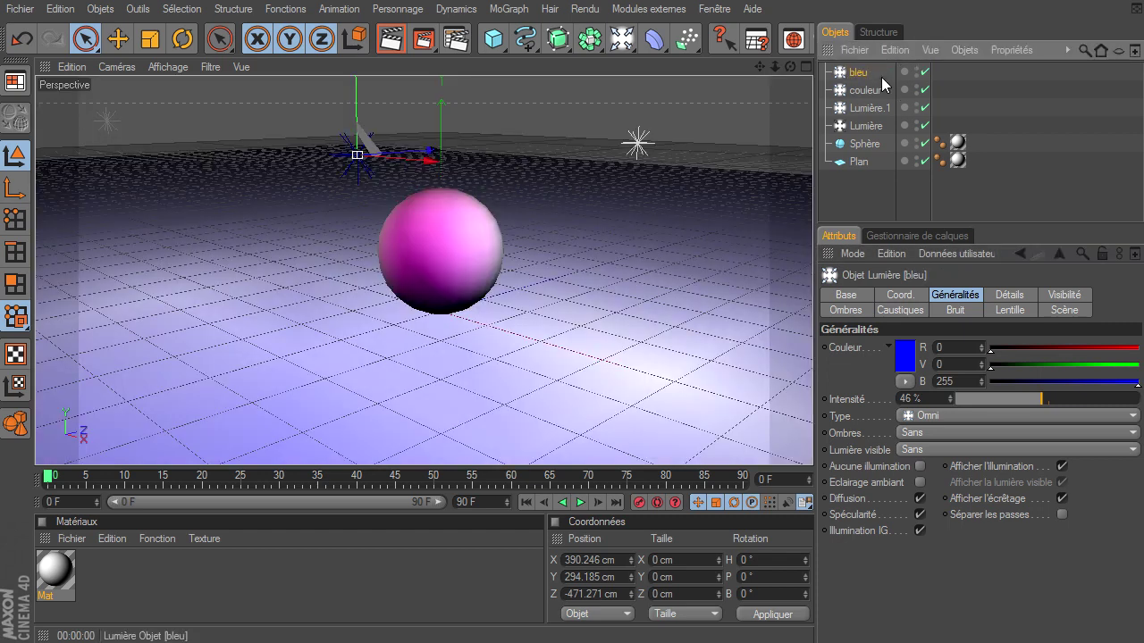
left_click(1061, 312)
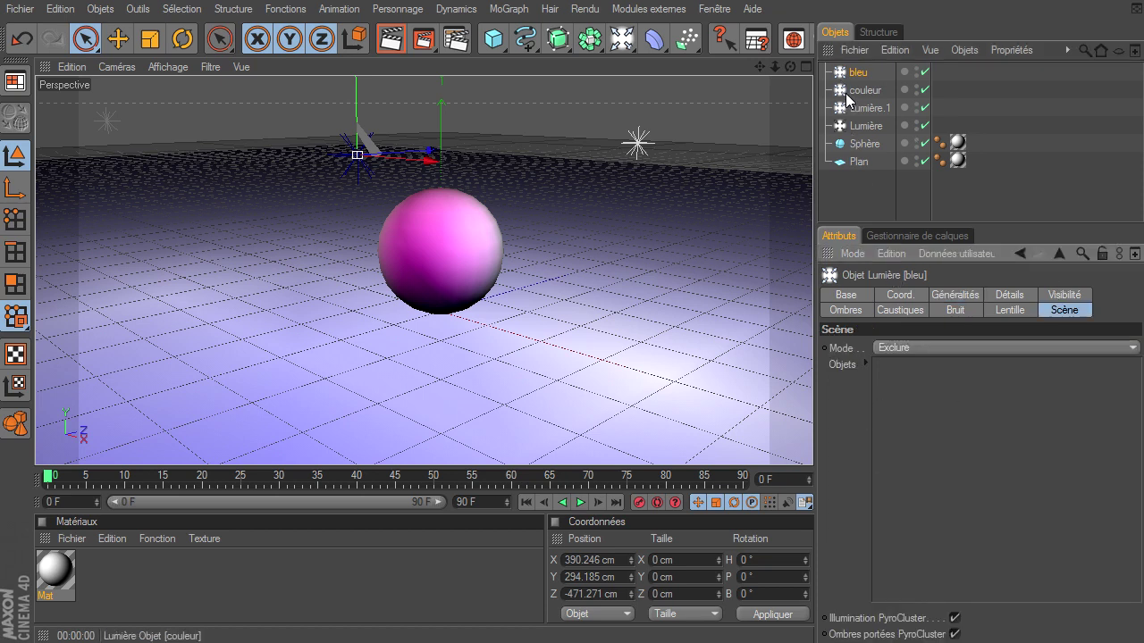
left_click_drag(864, 144, 968, 422)
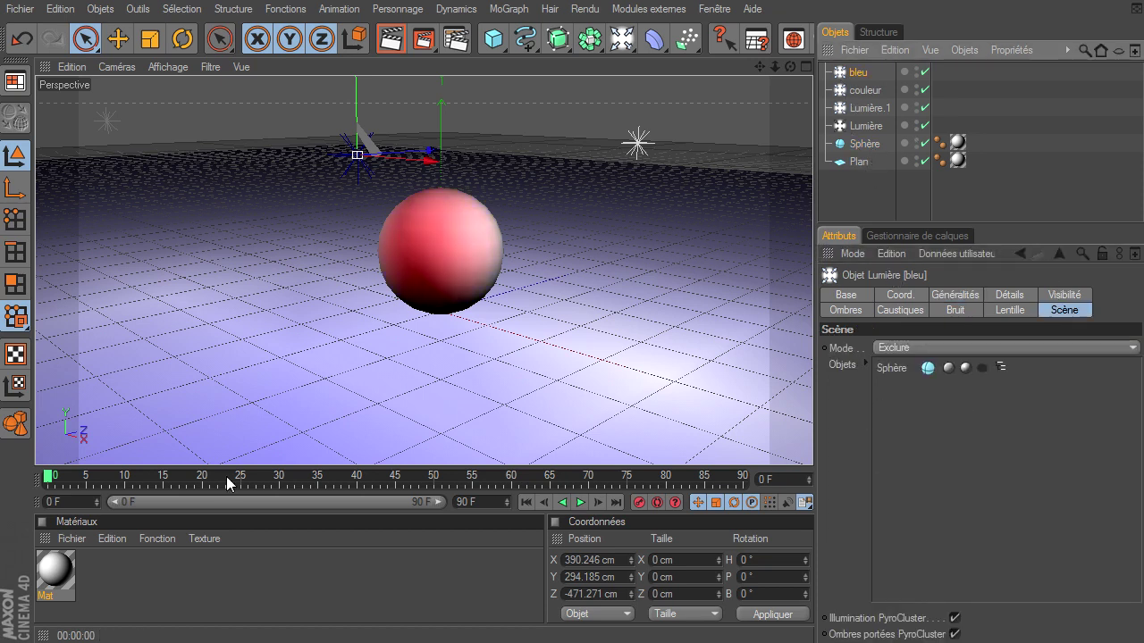
left_click(395, 43)
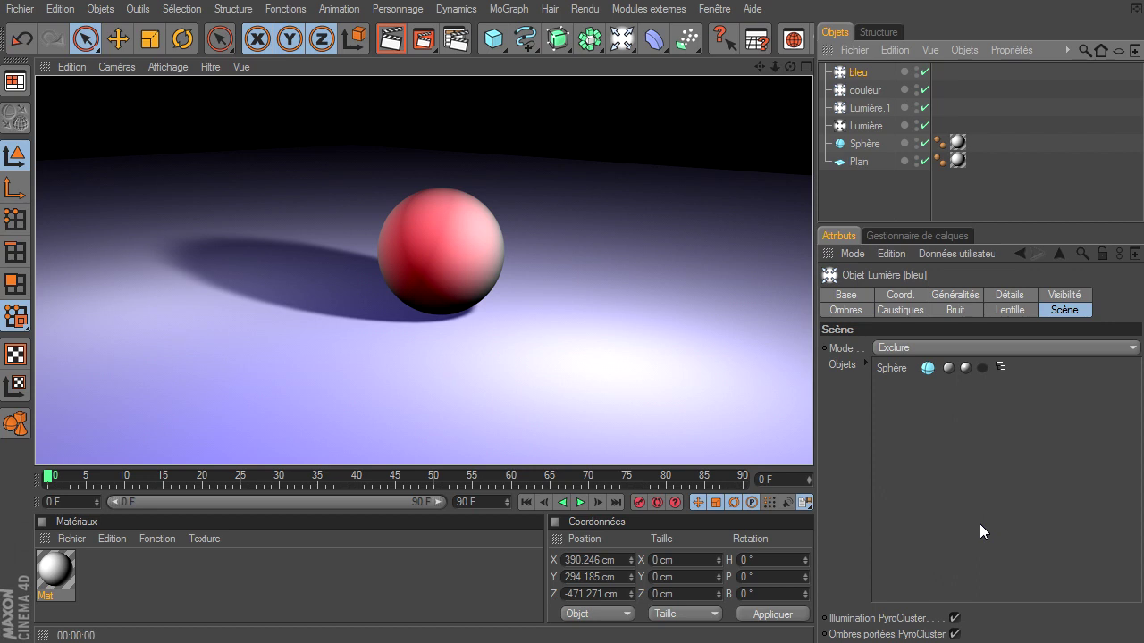
Step: Remove Sphère from the bleu light's object list and switch its mode to Inclure
left_click(895, 368)
key("Delete")
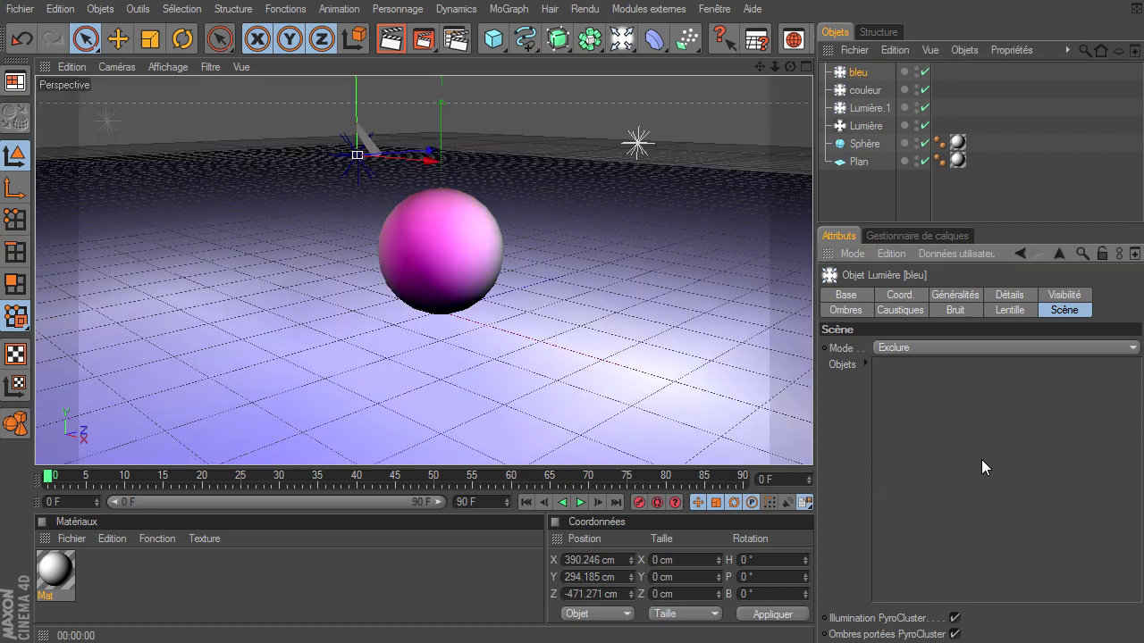
left_click(907, 350)
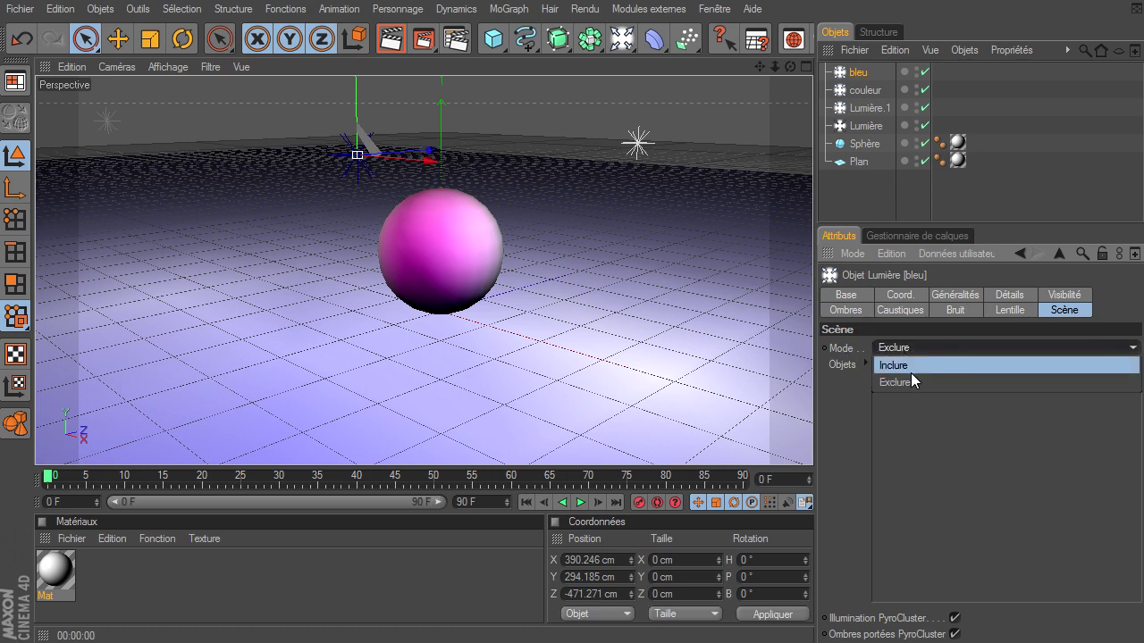
left_click(911, 372)
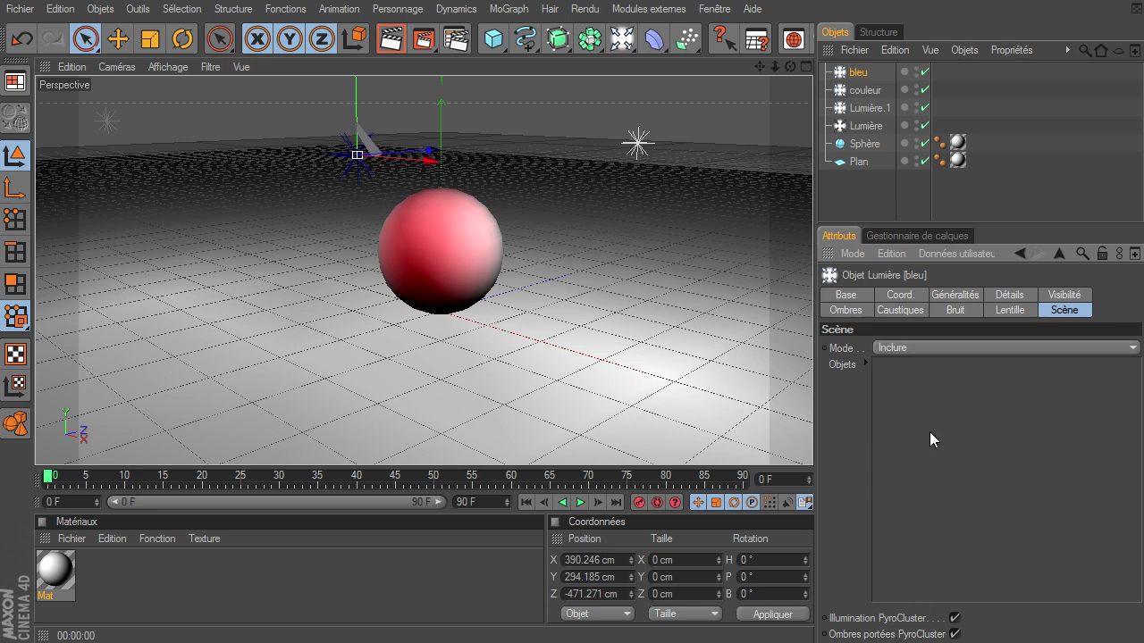
Step: Add Plan to the bleu light's include list and render the view
left_click(858, 160)
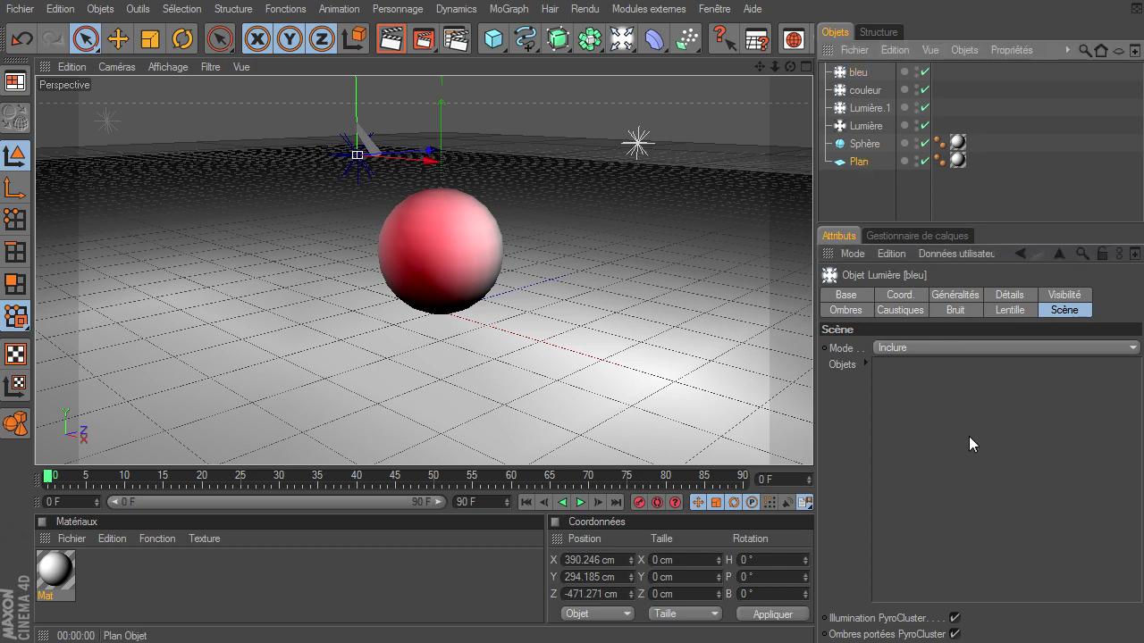
left_click_drag(968, 436, 968, 436)
left_click(391, 39)
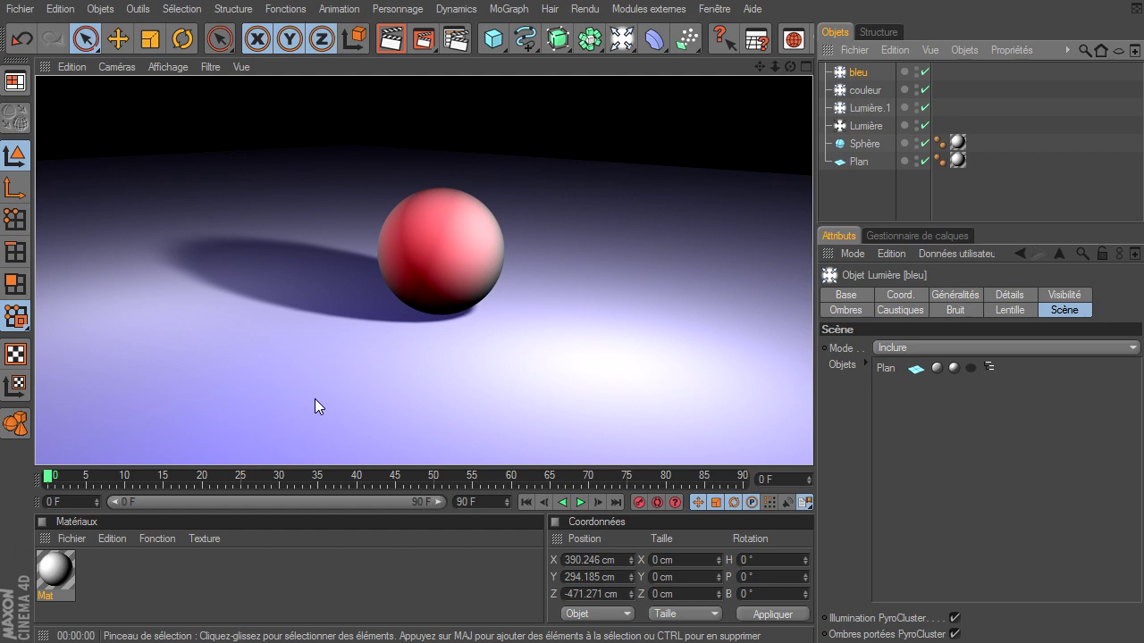
left_click(873, 91)
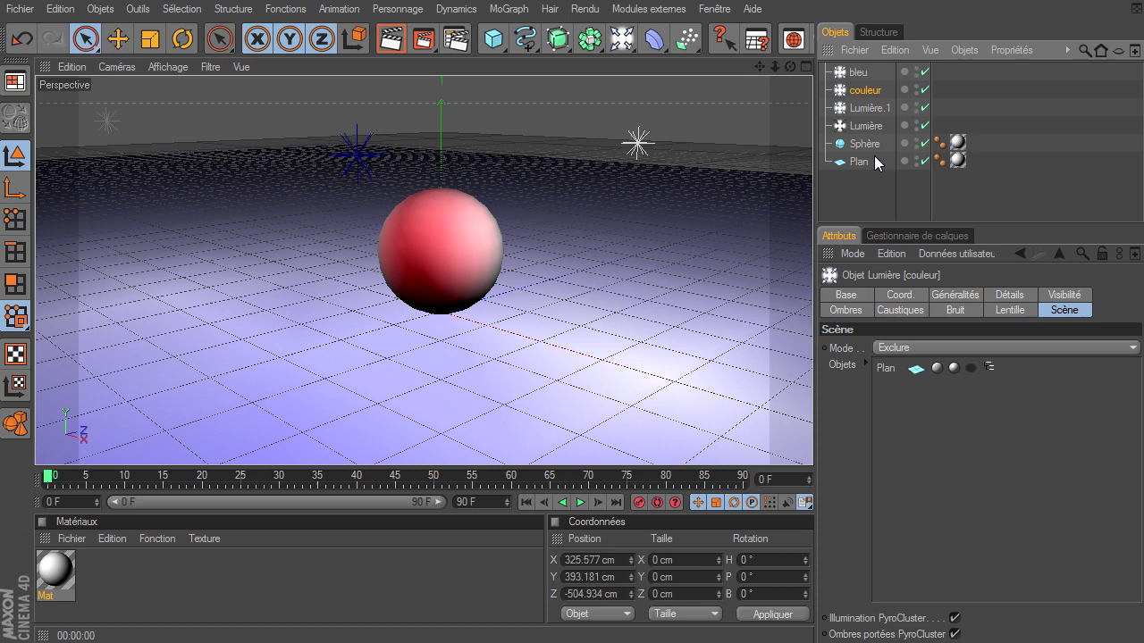
left_click(860, 73)
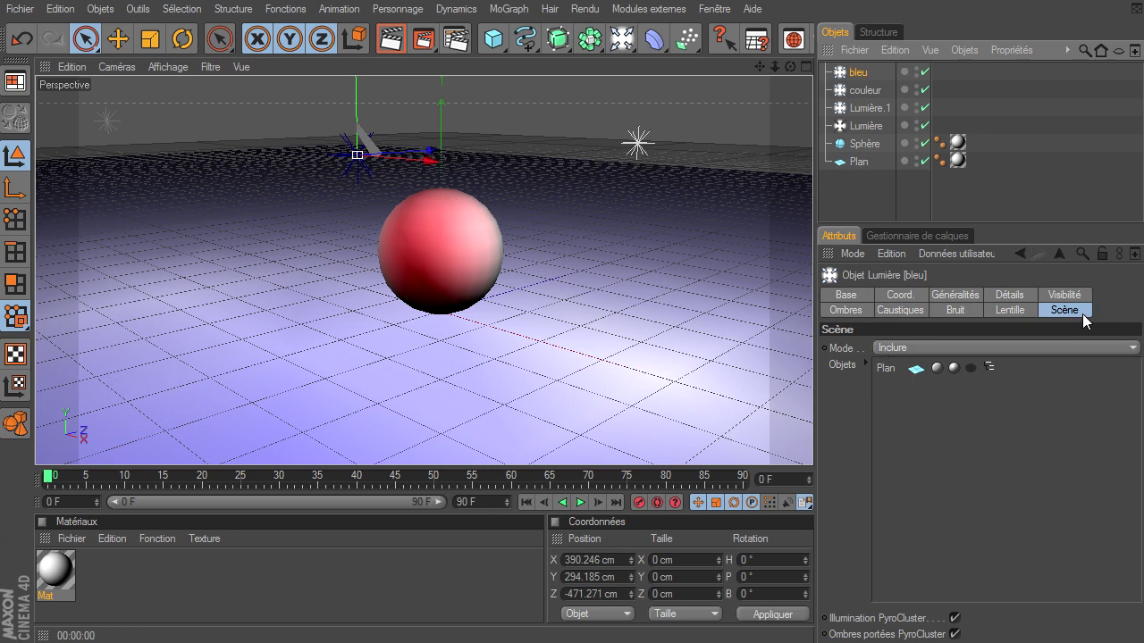
left_click(622, 38)
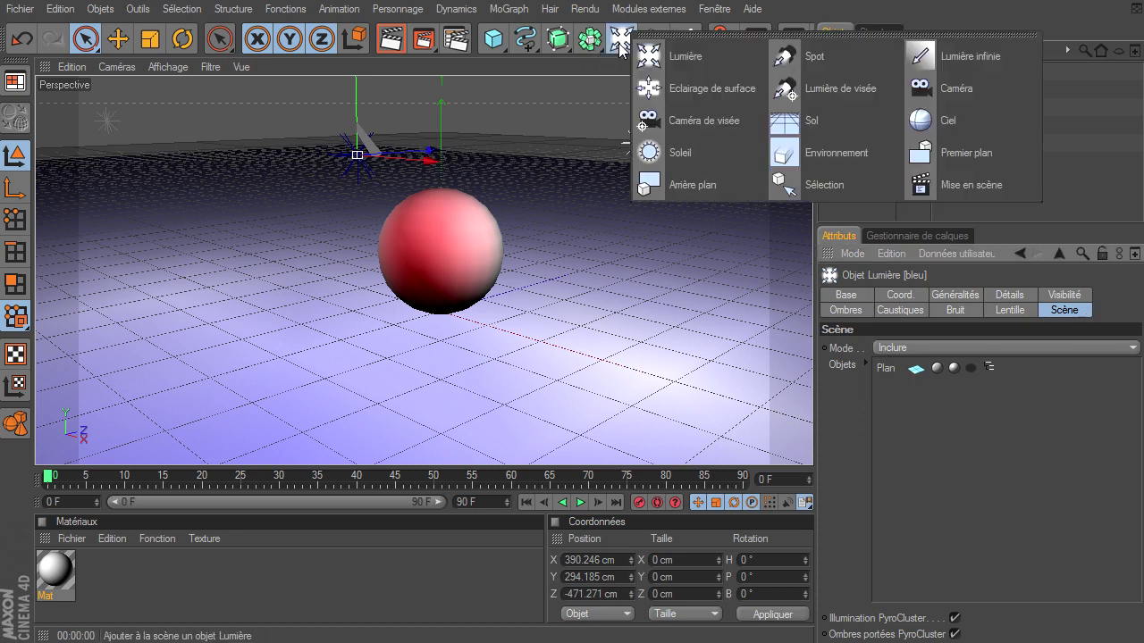
left_click(982, 466)
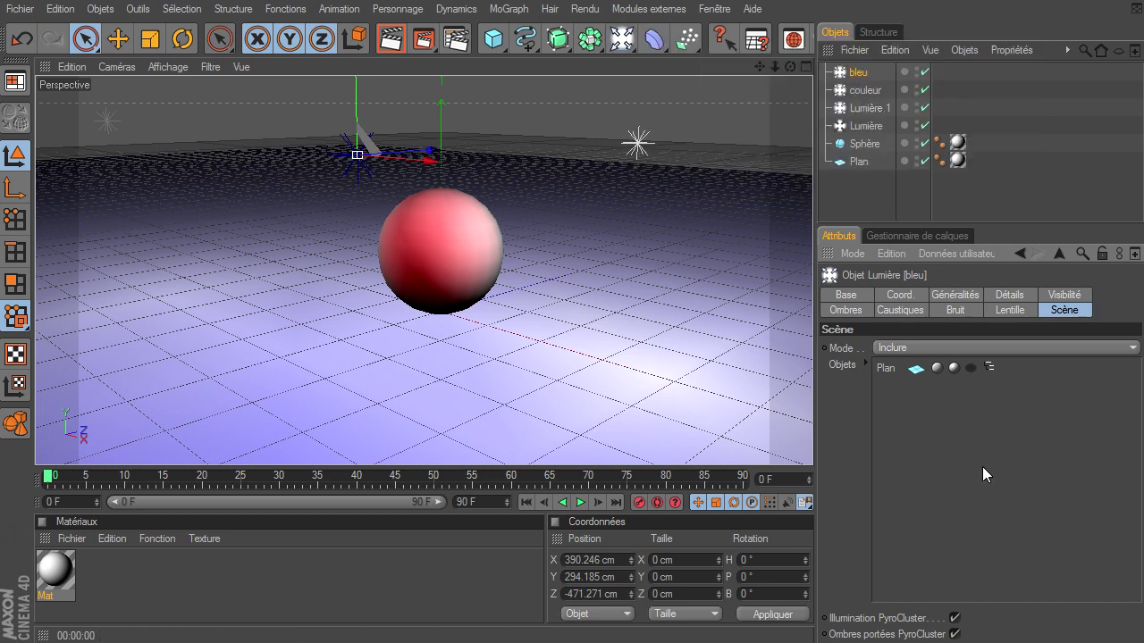